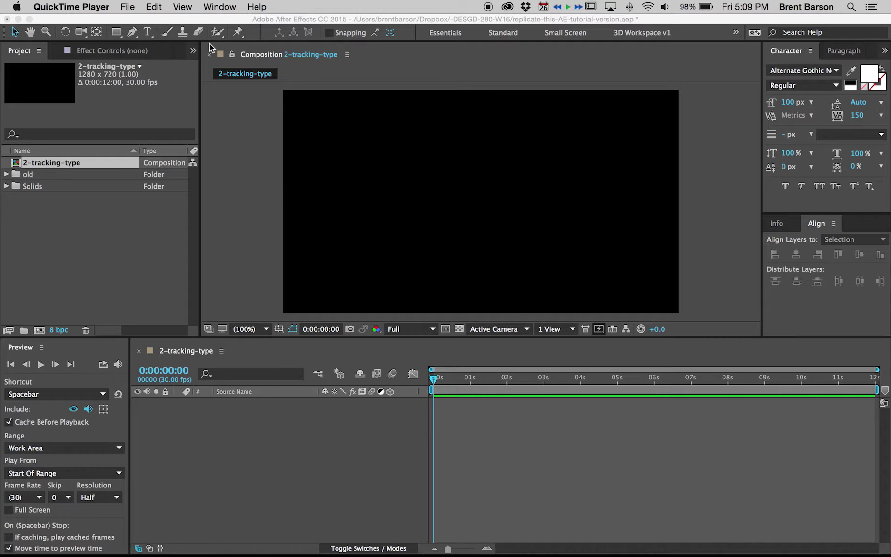
Activate After Effects on the empty 2-tracking-type composition and pick the Horizontal Type tool.
click(148, 33)
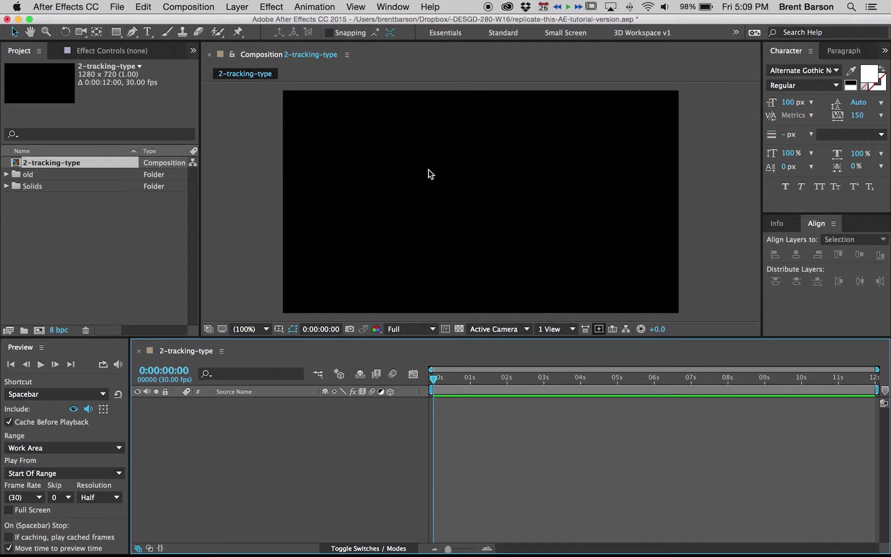
click(147, 32)
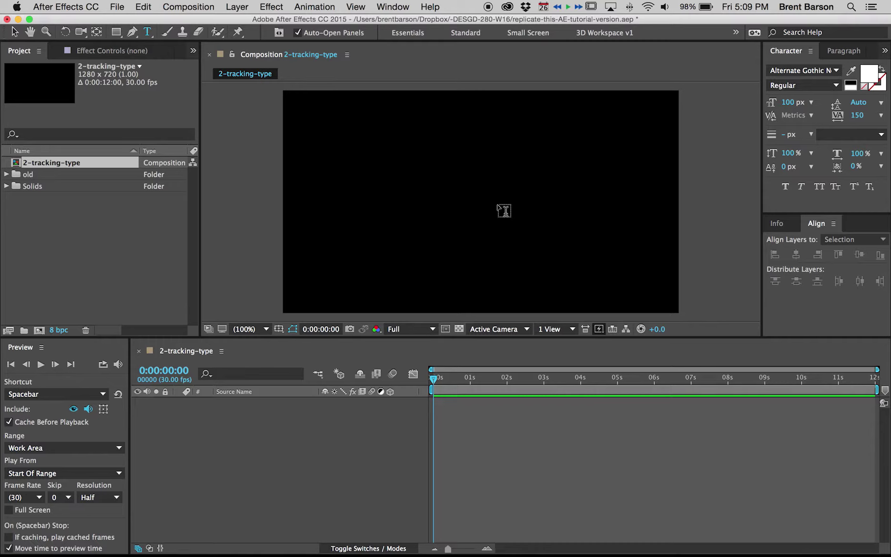
Create a centred text layer reading 'INTAKE UNTIL SATIATED', correcting the typo.
key(apostrophe)
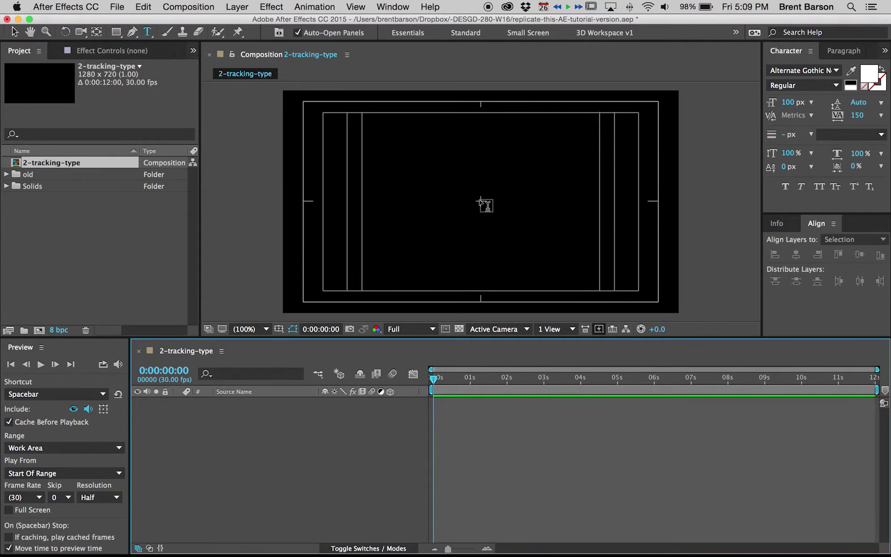
click(481, 202)
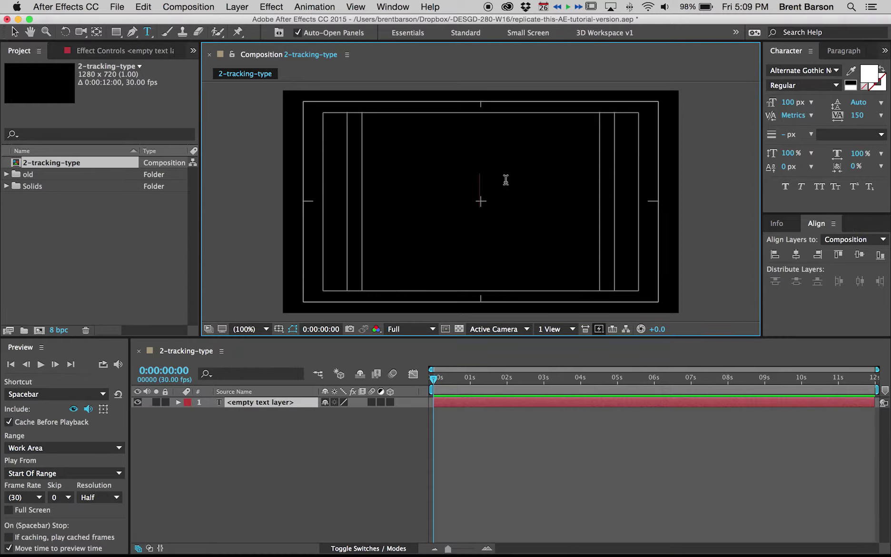
text(INTKE)
key(BackSpace)
key(BackSpace)
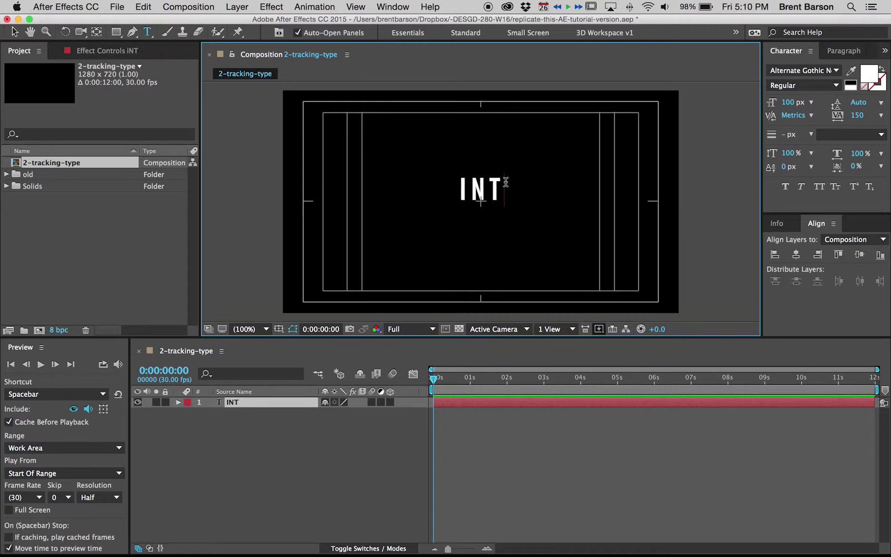
text(AKE UNTI)
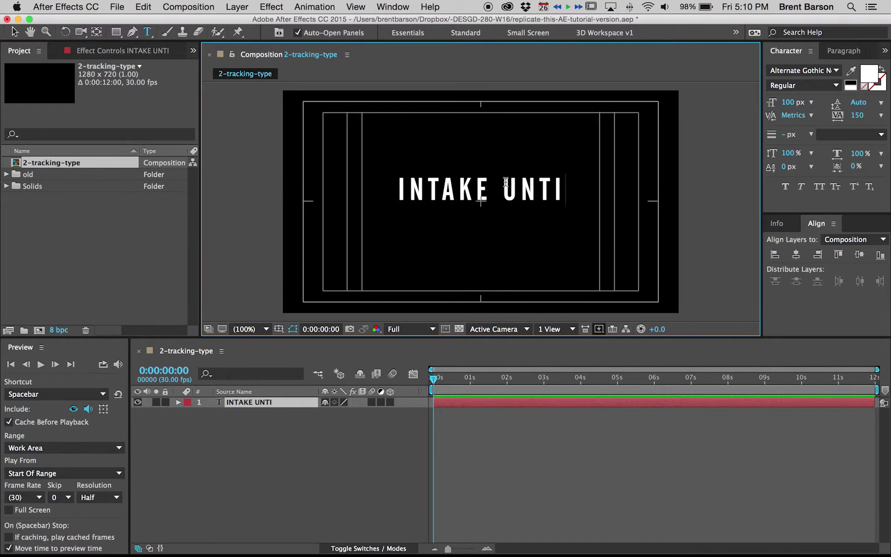
text(L SATI)
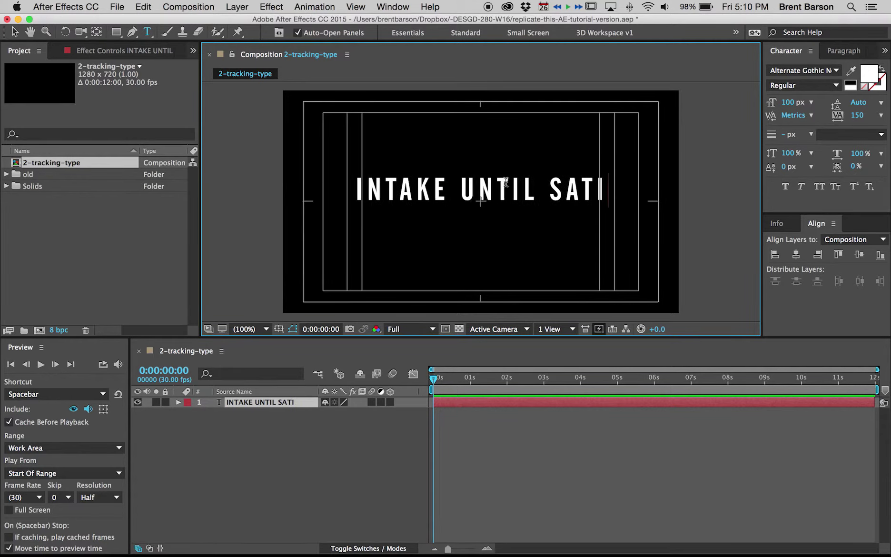
text(ATED)
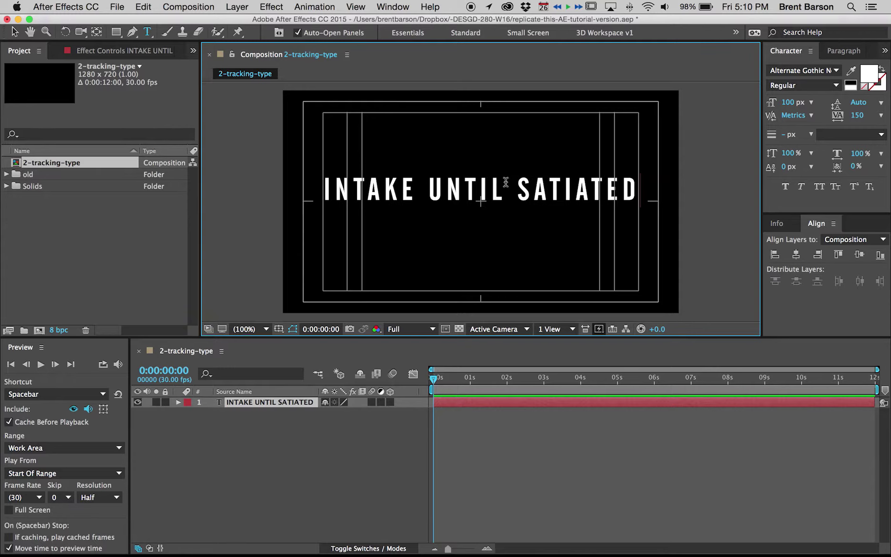
key(Escape)
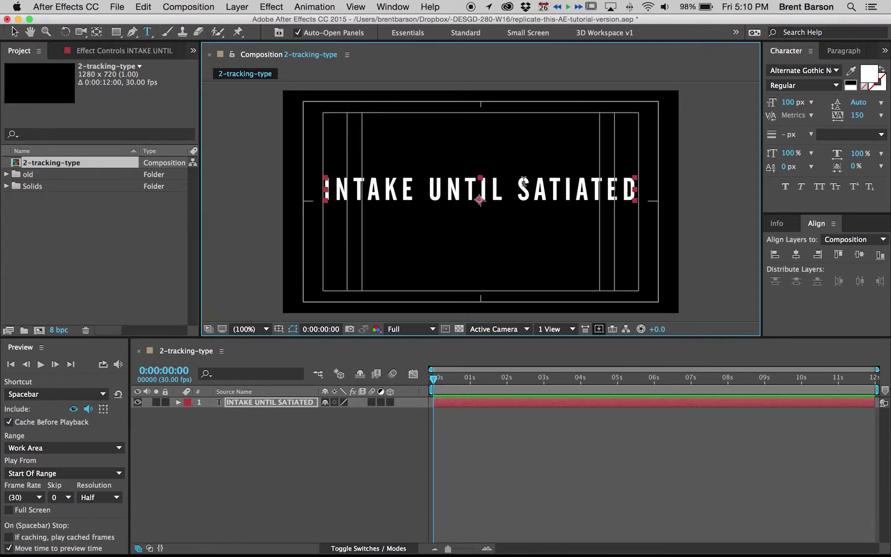
Scrub the title's font size down to 71 px in the Character panel.
key(apostrophe)
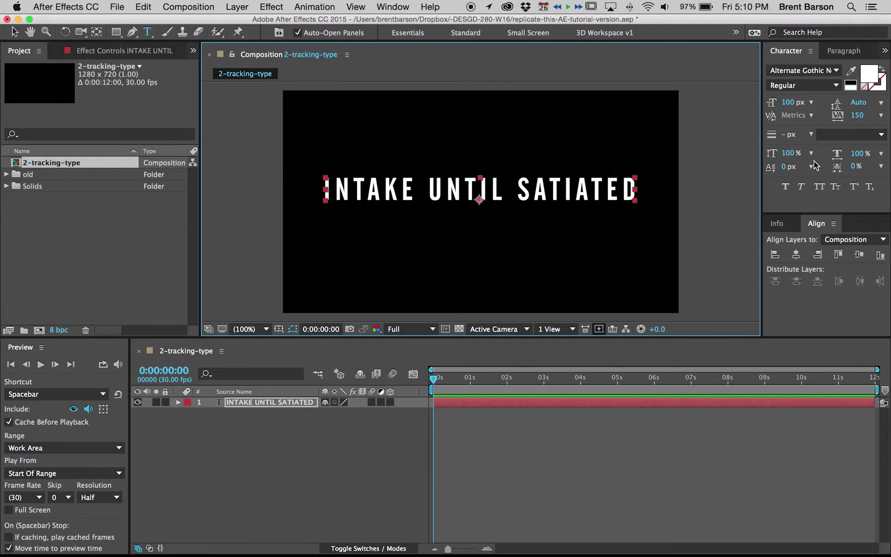
click(785, 102)
drag(784, 102, 772, 104)
key(Caps_Lock)
key(Caps_Lock)
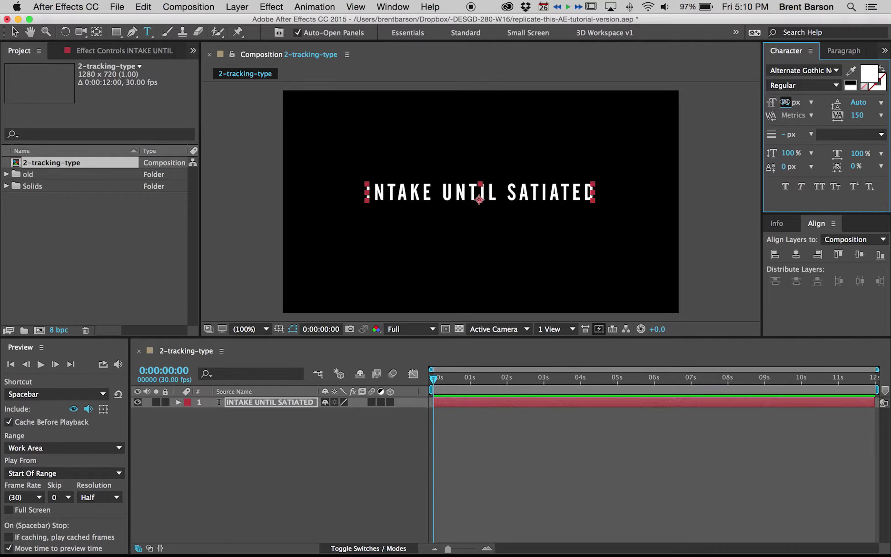
drag(784, 101, 785, 105)
key(Caps_Lock)
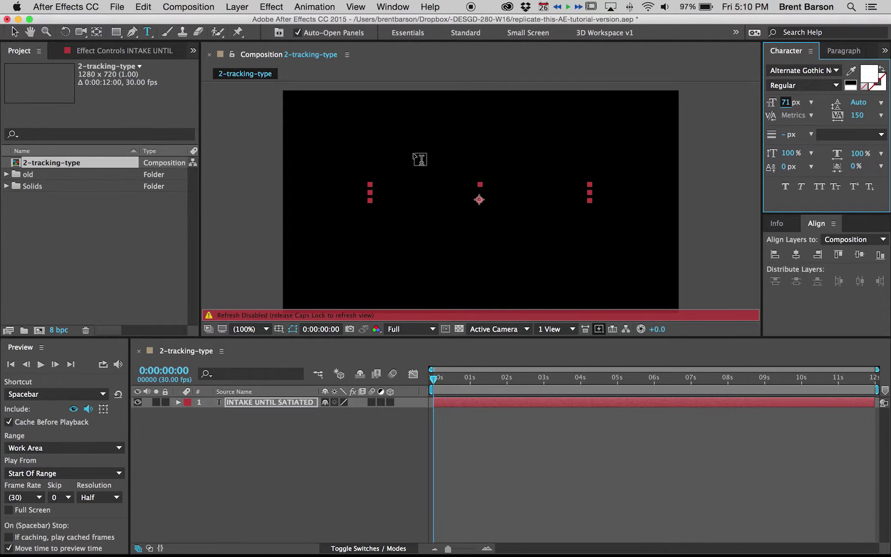
key(Caps_Lock)
Nudge the title slightly lower, checking its position against the safe guides.
key(v)
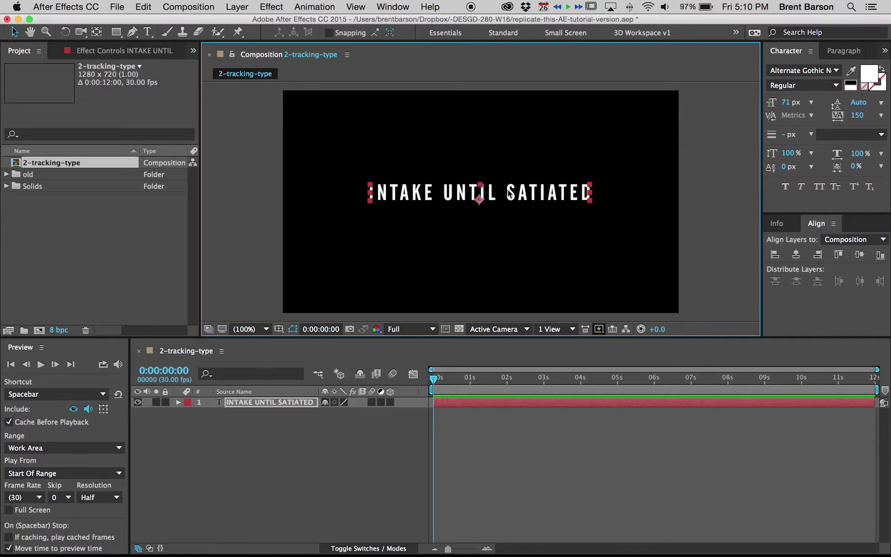
key(apostrophe)
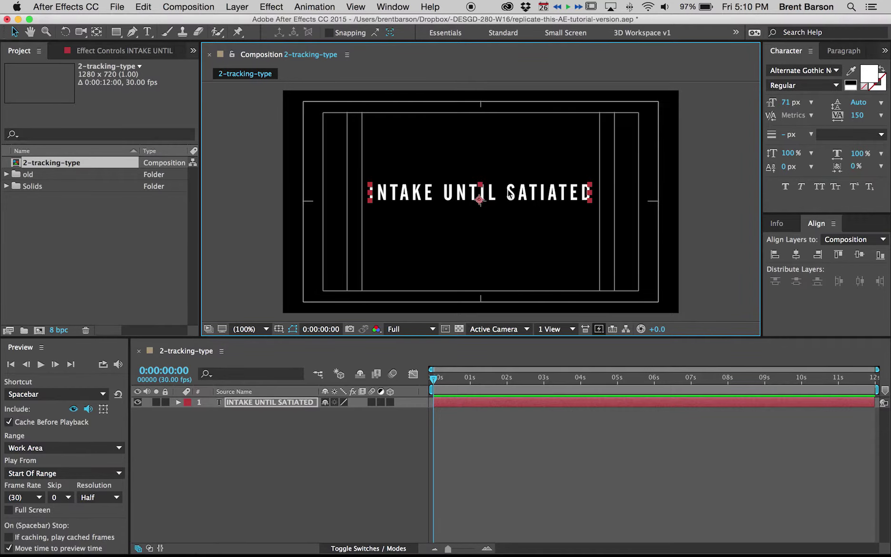
key(Down)
key(Down)
key(Down)
key(Down)
key(Down)
key(Down)
key(Down)
key(Down)
key(Down)
key(Down)
key(Down)
key(Down)
key(Down)
key(Down)
key(Down)
key(Down)
key(Down)
key(Down)
key(Down)
key(Down)
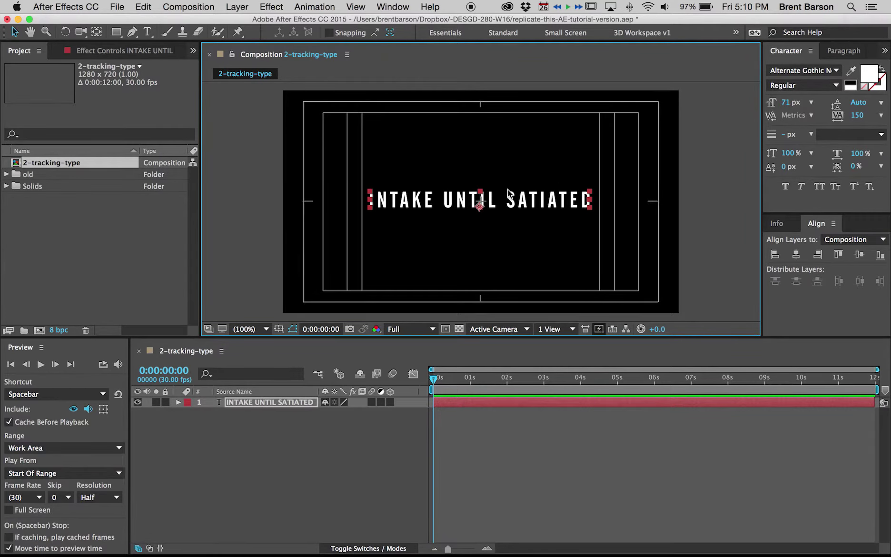
key(apostrophe)
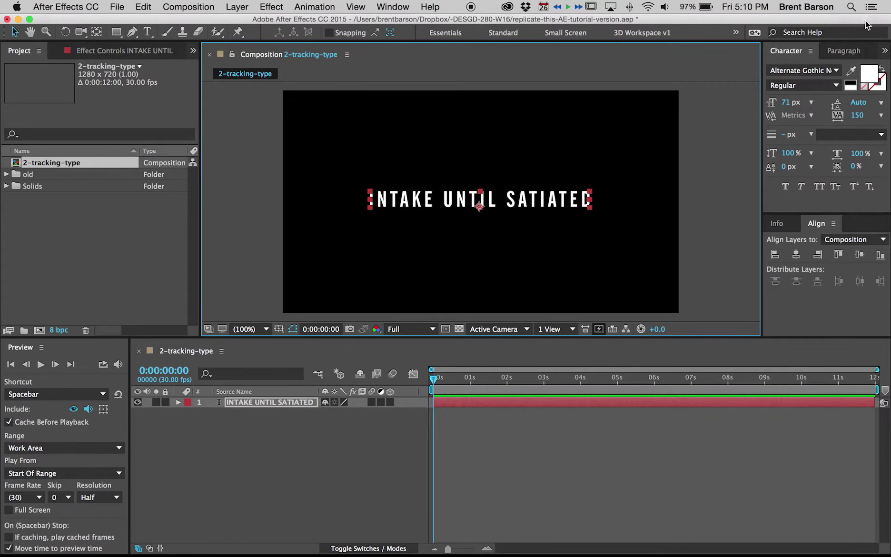
Keep the title centre-aligned and enter 60 px as its font size.
click(845, 50)
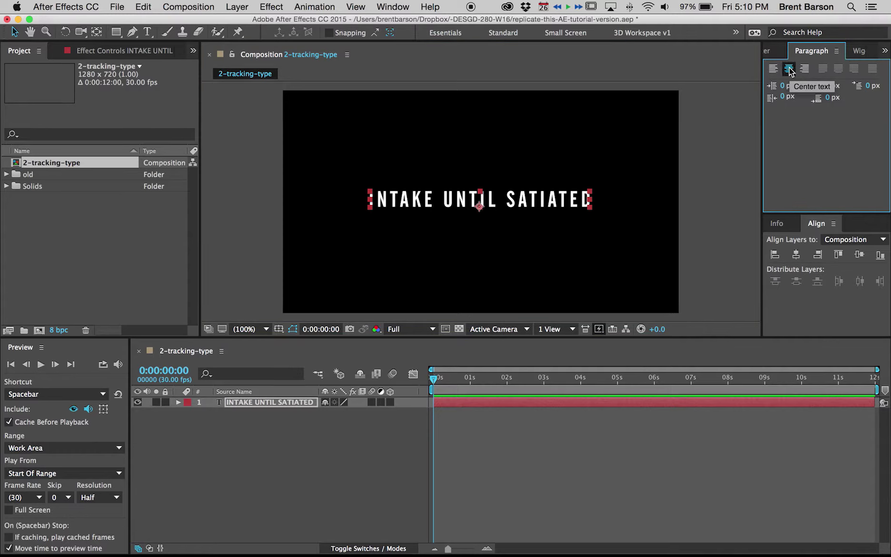
click(773, 51)
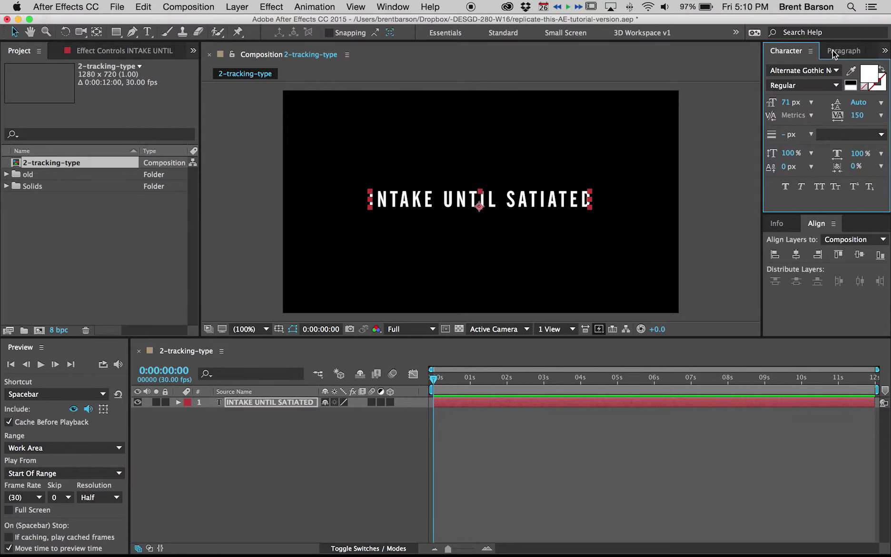
click(386, 8)
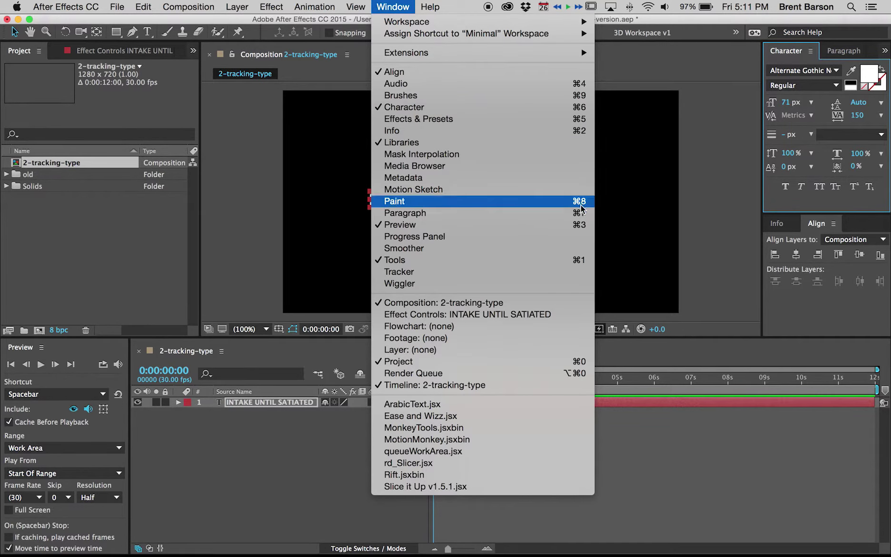
click(736, 103)
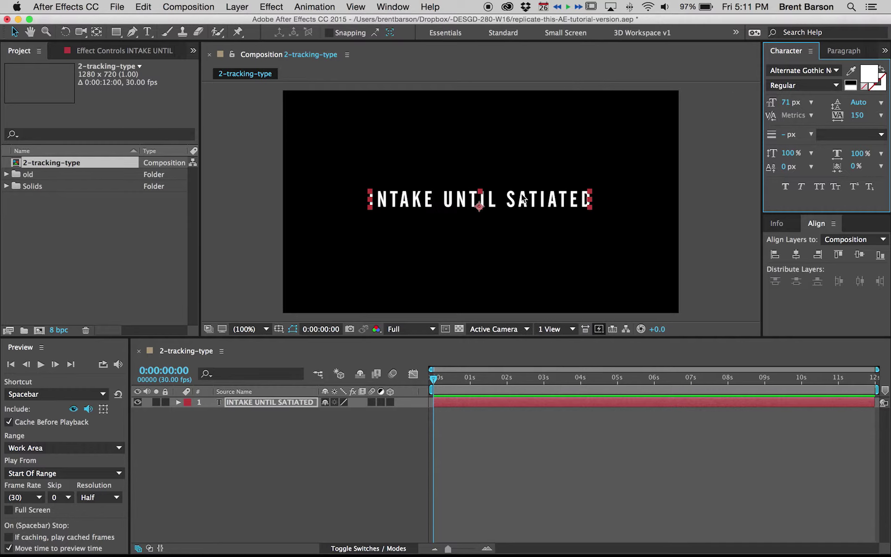
click(521, 205)
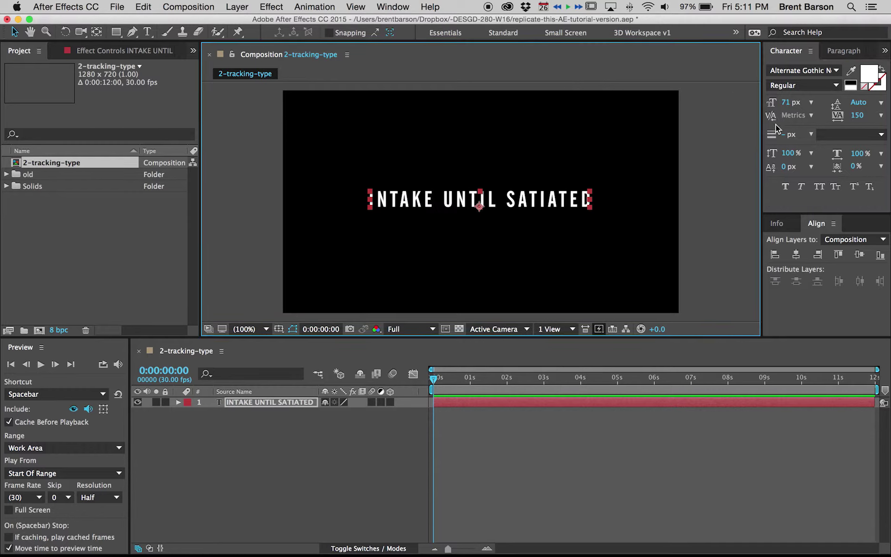
click(786, 102)
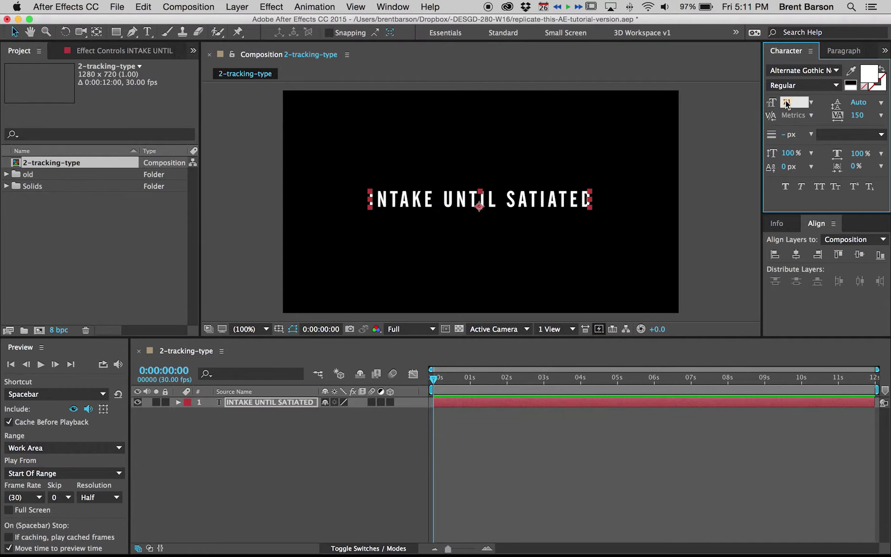
text(60)
key(Return)
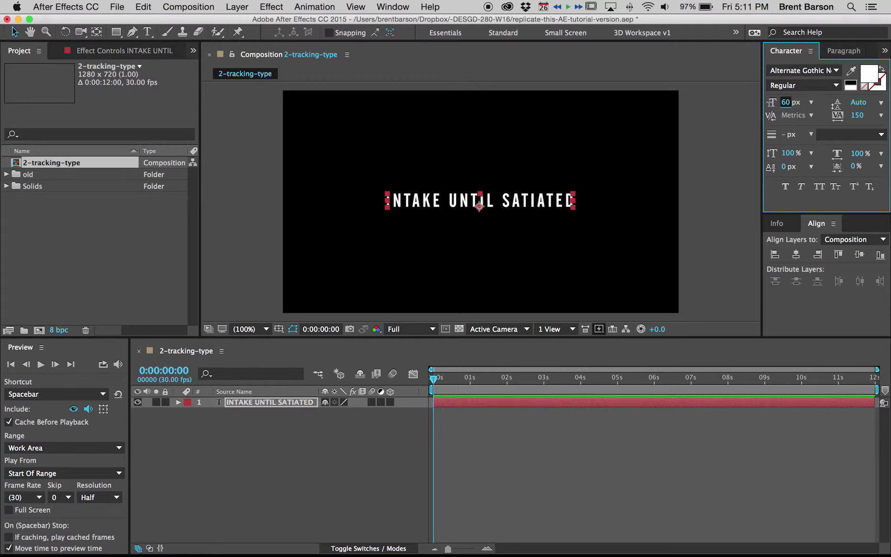
click(718, 157)
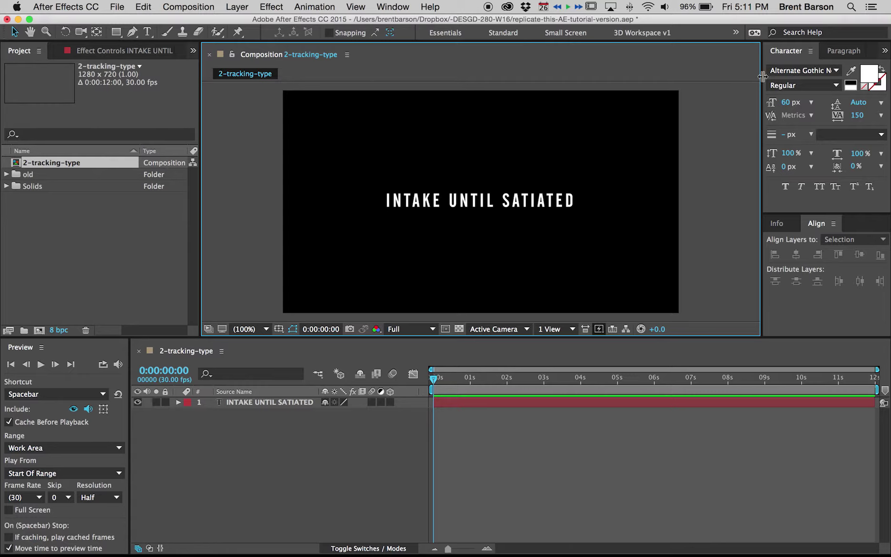
Select title layer 1 and twirl it open to show its Text and Transform groups.
click(243, 402)
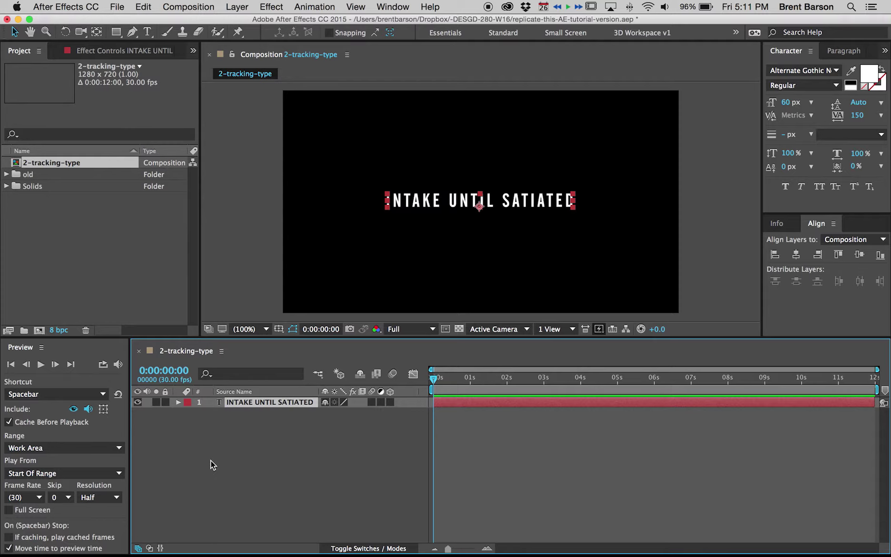
click(178, 402)
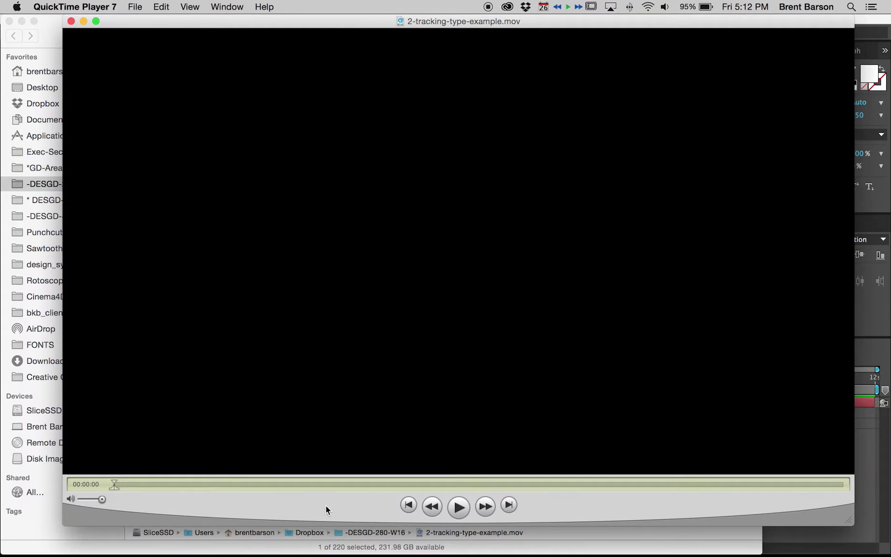
Play the 2-tracking-type-example.mov reference in QuickTime, then return to After Effects.
key(space)
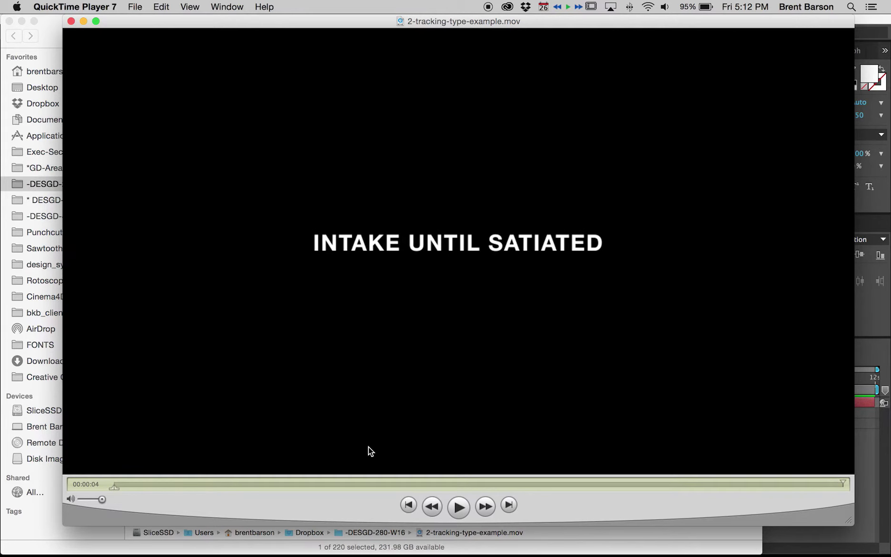
key(super+Tab)
click(802, 410)
key(super+Tab)
key(super+Tab)
key(super+Tab)
key(shift+super+Tab)
click(232, 229)
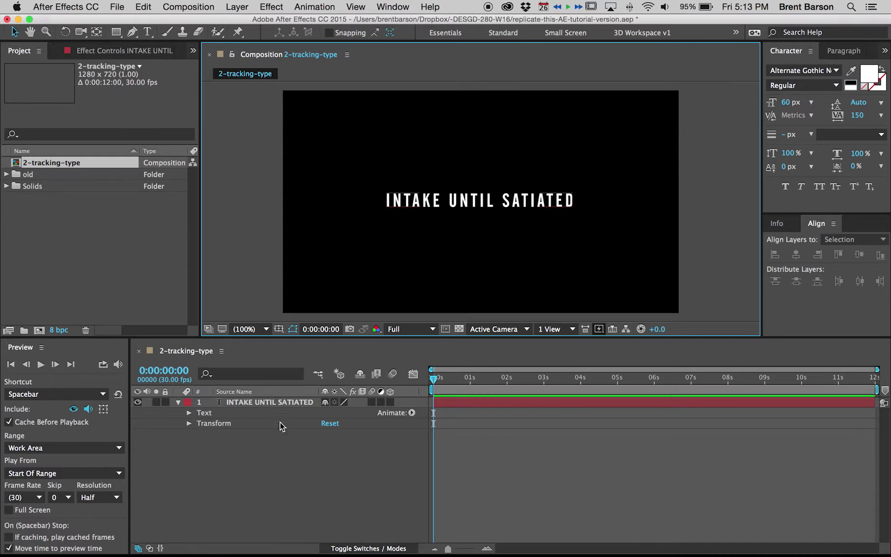
Collapse and re-expand the title layer's properties in the Timeline.
click(178, 402)
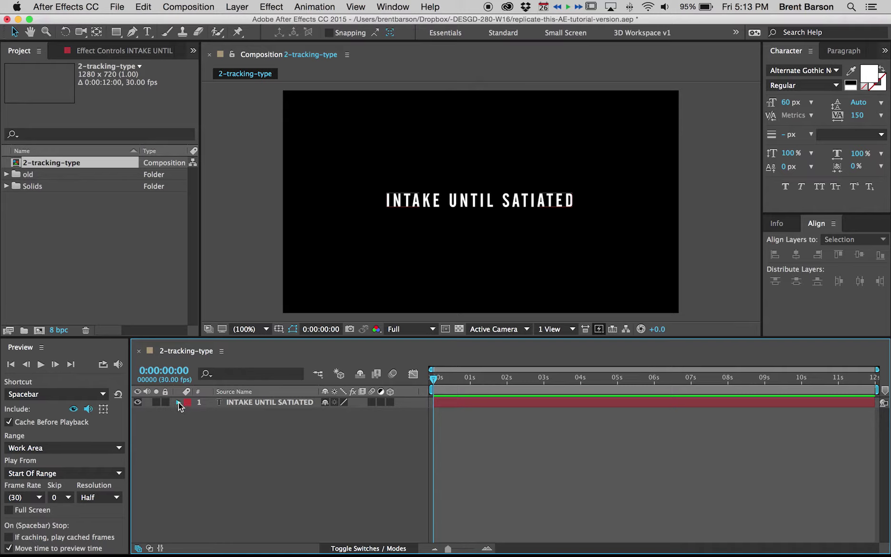
click(178, 403)
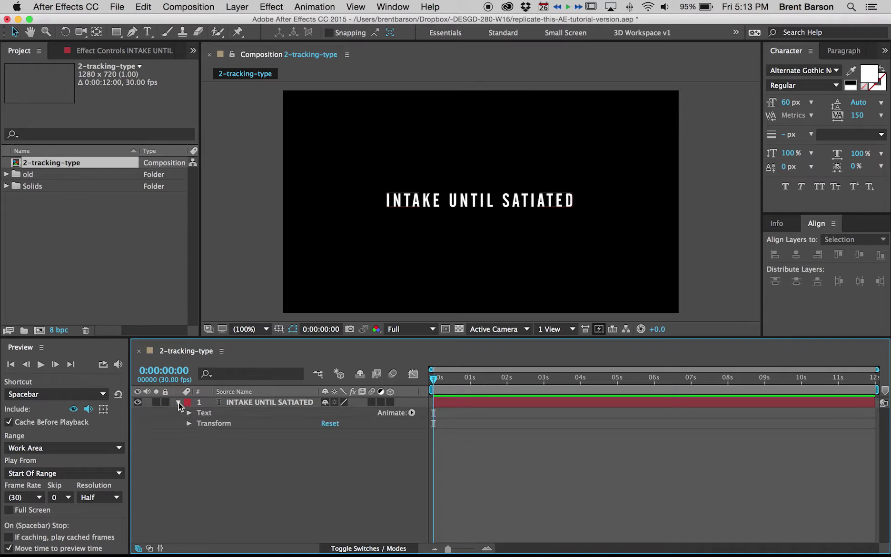
Add an Opacity animator to the title and set Animator 1's Opacity to 0%.
click(411, 413)
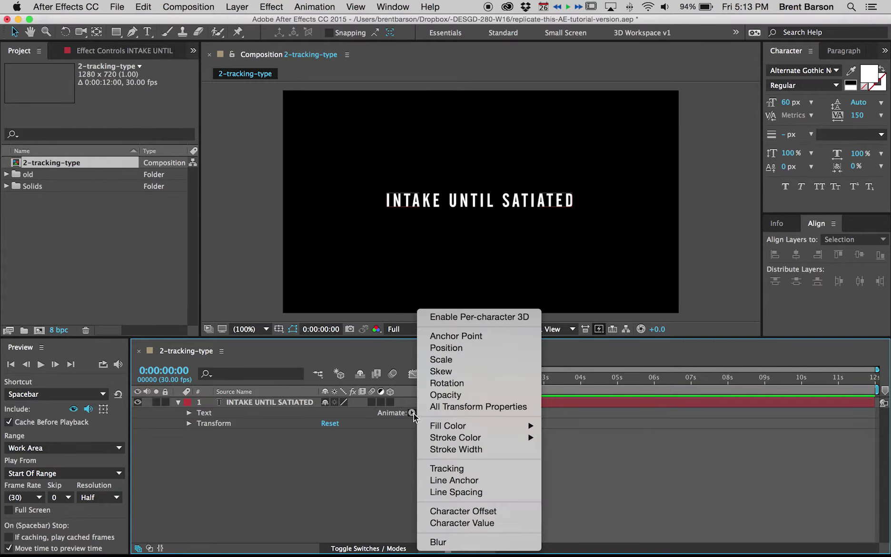
click(468, 395)
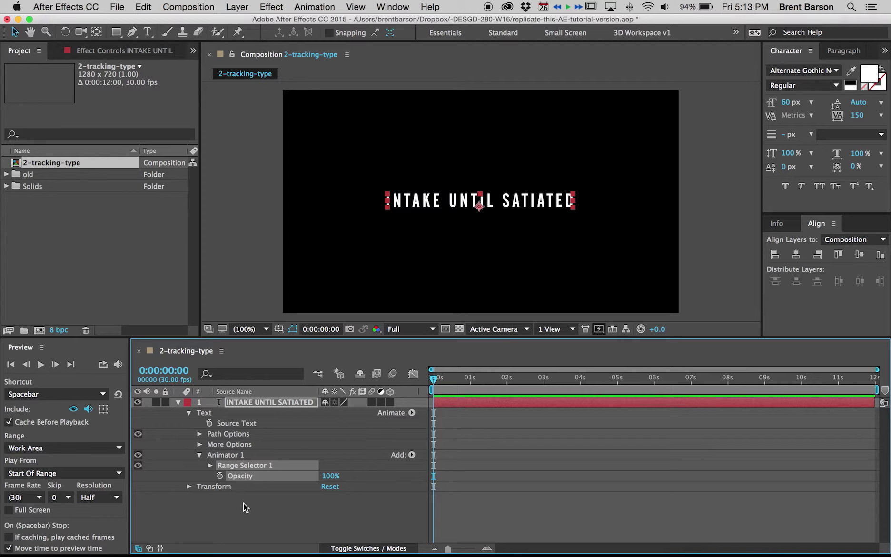
click(332, 475)
text(0)
key(Return)
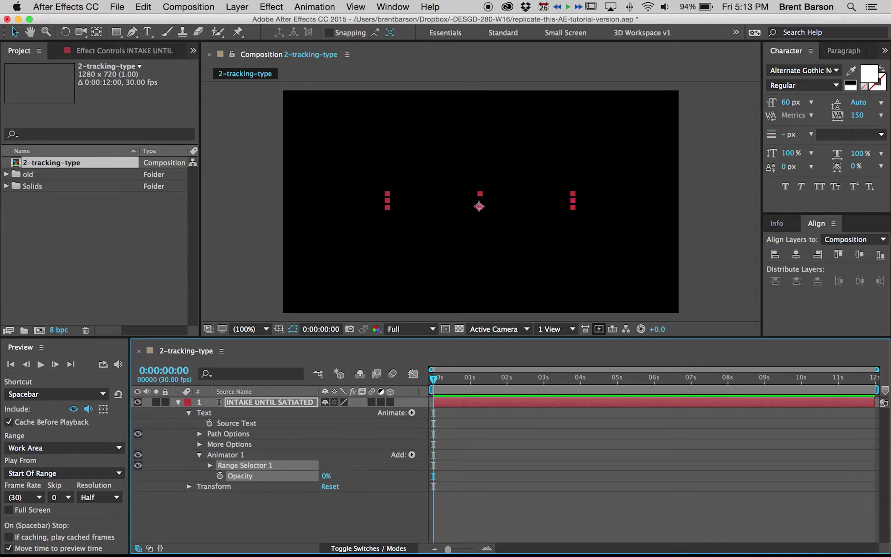
click(210, 465)
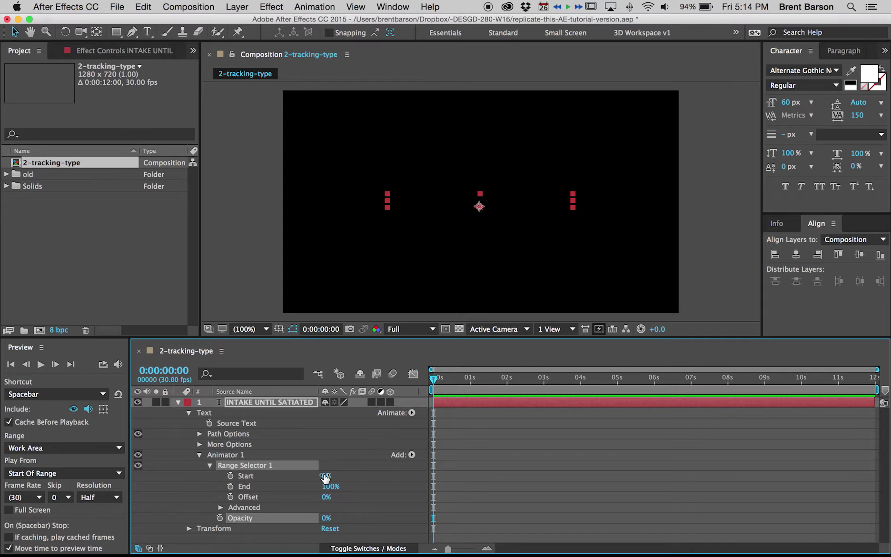
drag(321, 477, 350, 496)
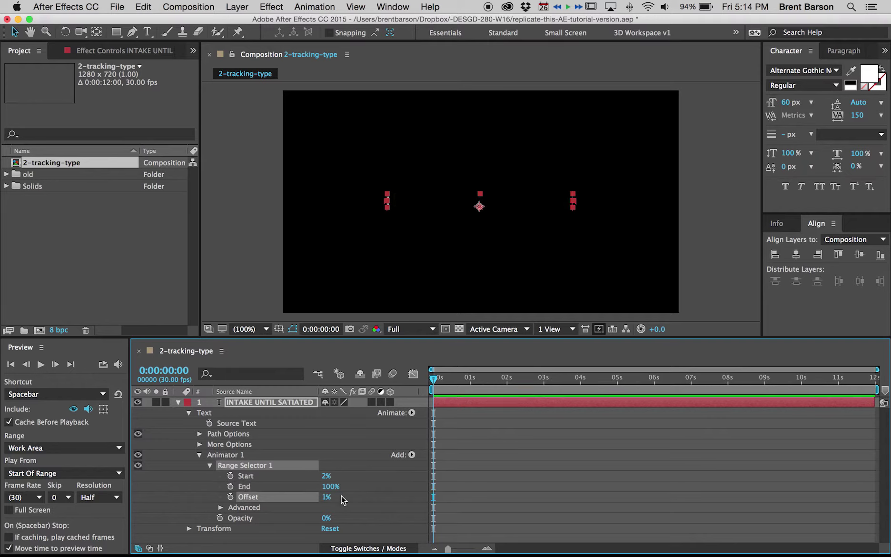
click(327, 496)
text(0)
key(Return)
click(327, 476)
text(0)
key(Return)
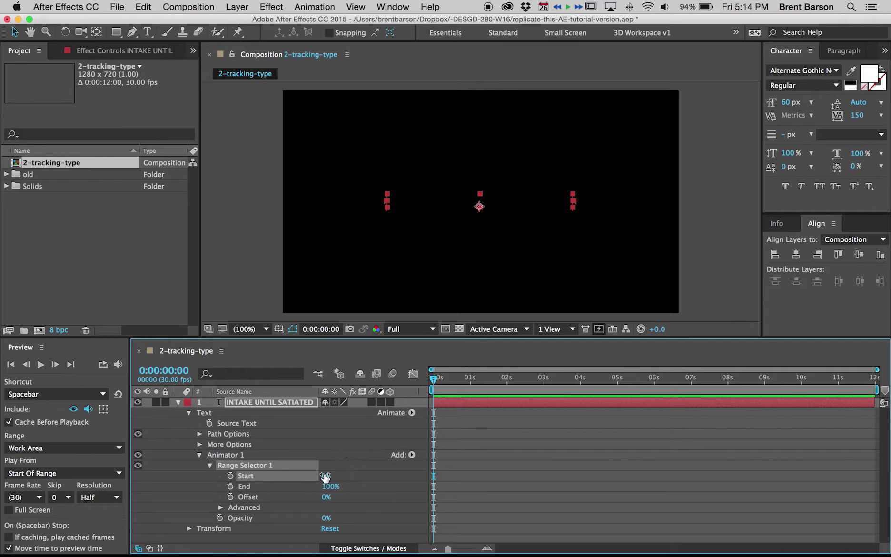
drag(326, 478, 298, 476)
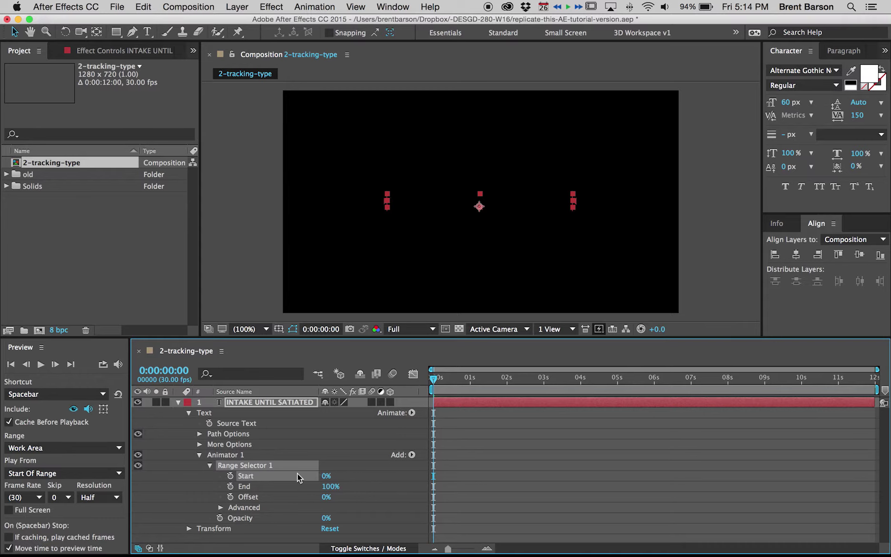
Keyframe the range selector Start at 0% at 0 s and 100% at 2 s.
click(230, 475)
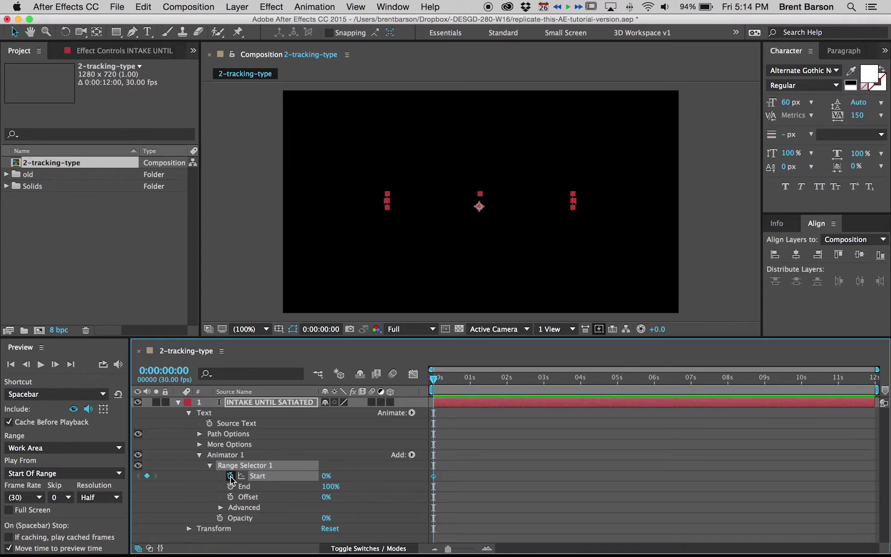
click(507, 379)
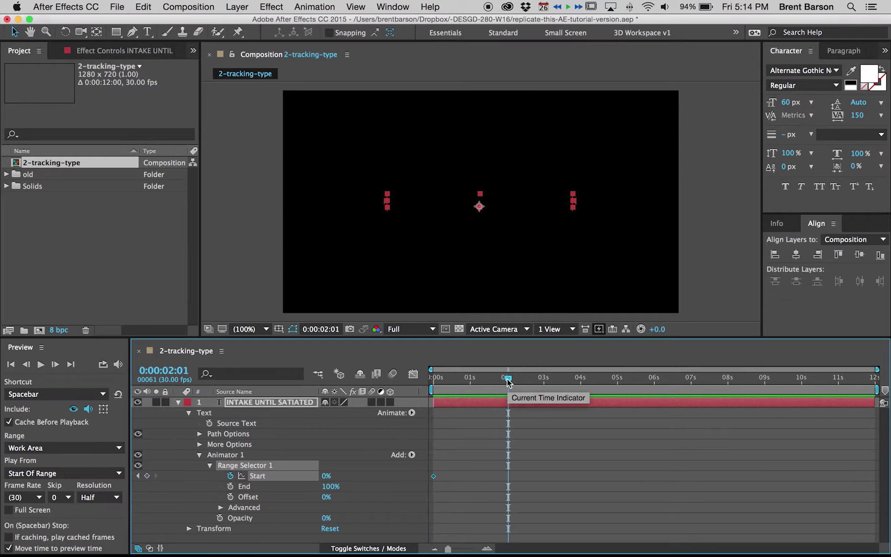
click(506, 379)
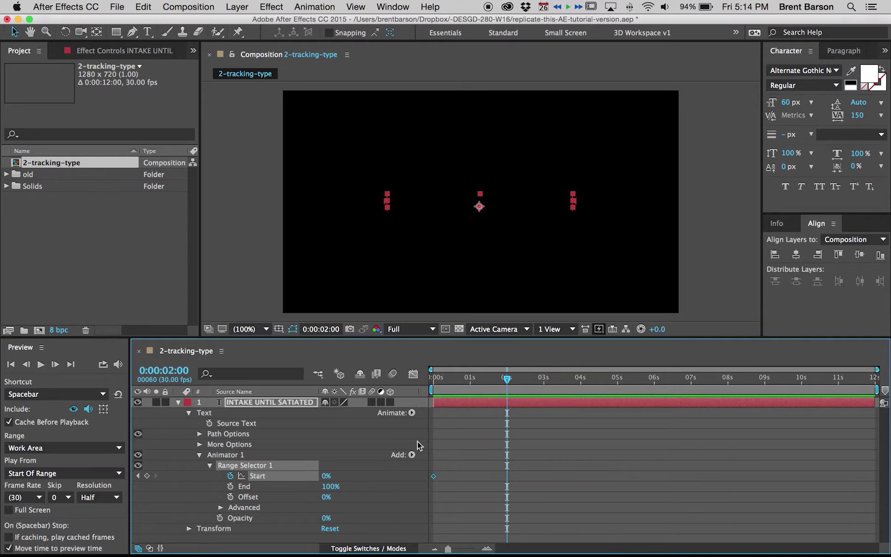
drag(326, 476, 526, 471)
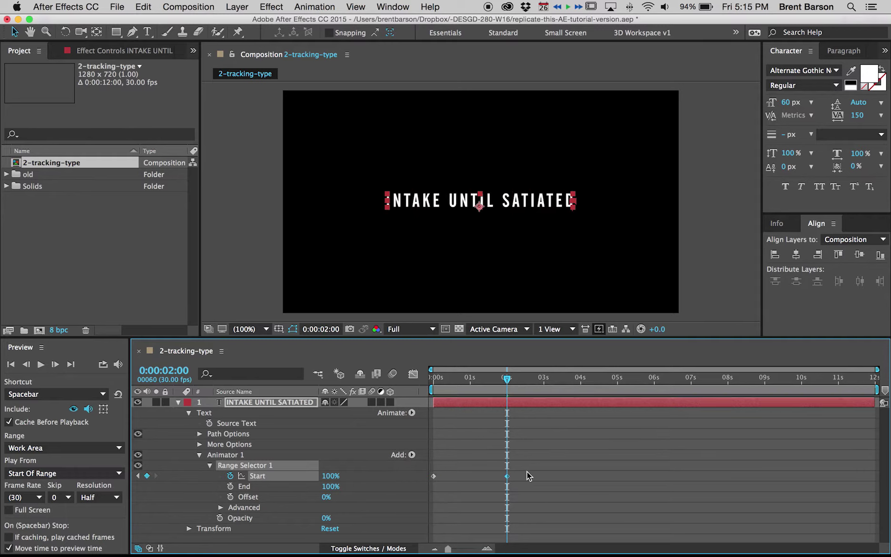
Preview the type-on animation and scrub through the letters appearing around 1.5 seconds.
click(542, 377)
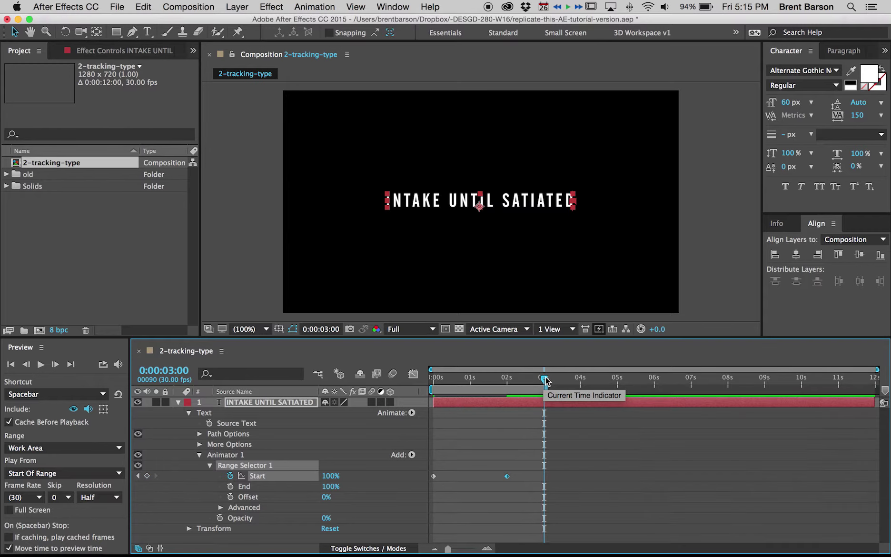
key(space)
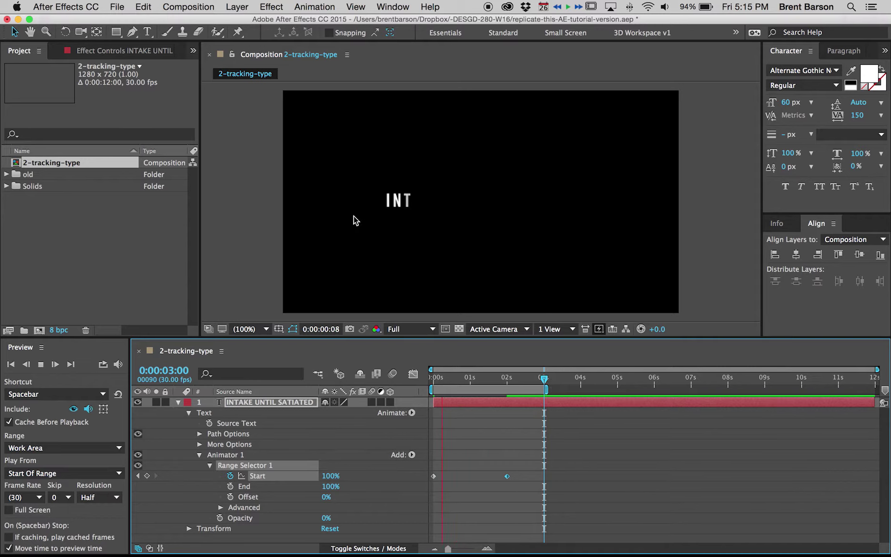
click(479, 378)
drag(479, 378, 519, 379)
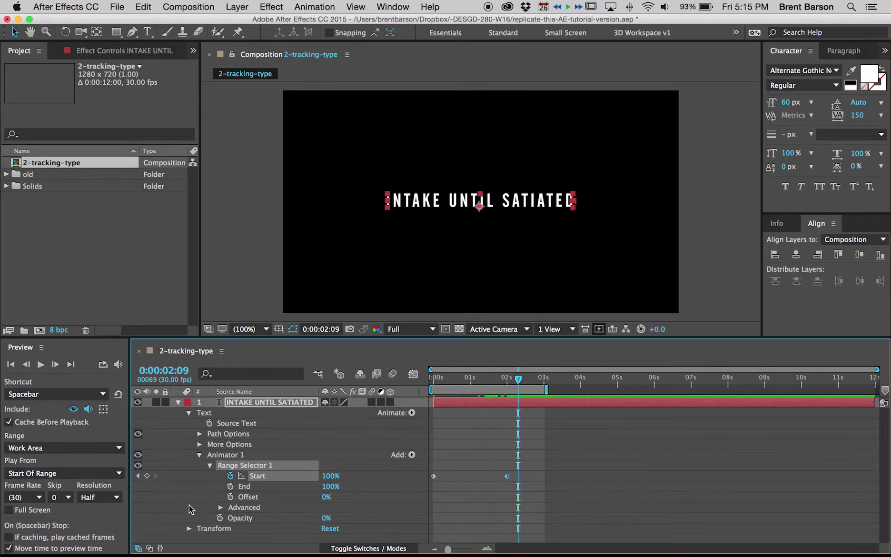
Set Range Selector 1's Advanced Smoothness to 0% and rewind the time to 0 s.
click(221, 508)
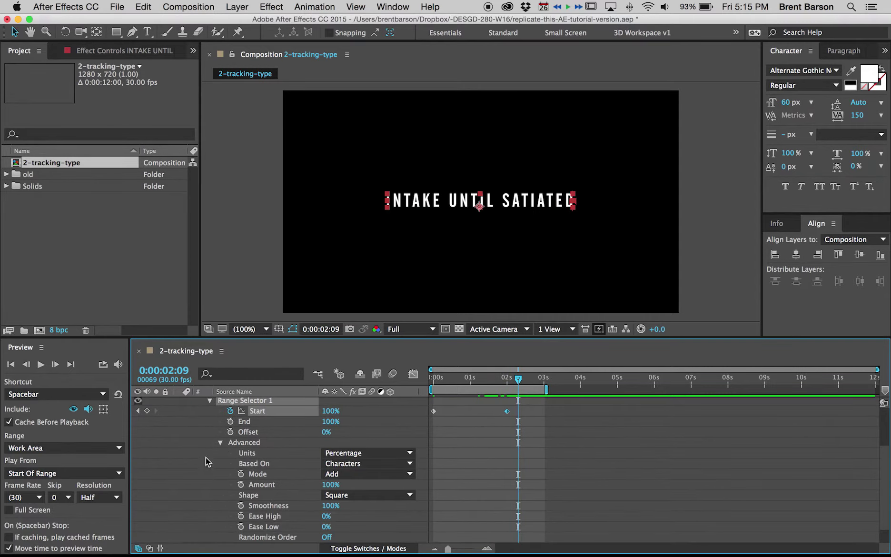
click(330, 506)
text(0)
key(Return)
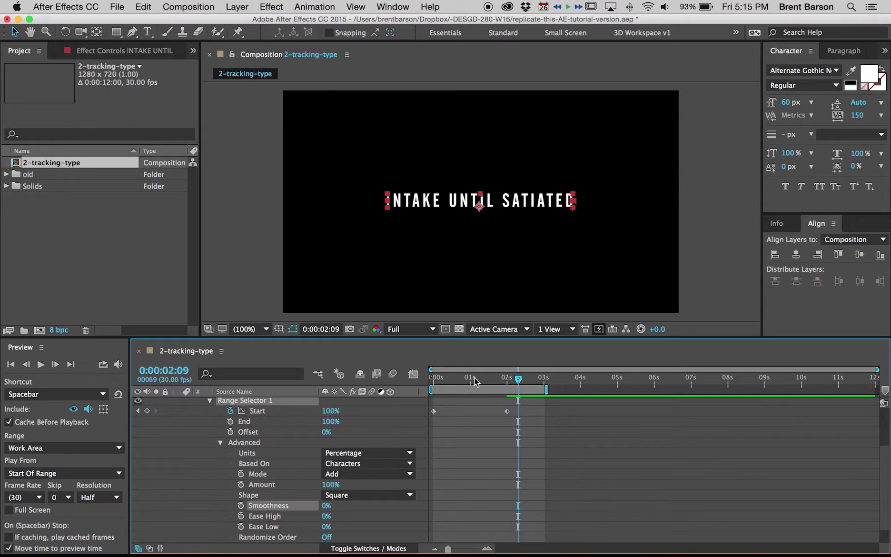
mouse_move(475, 379)
mouse_down()
mouse_move(420, 379)
mouse_move(491, 379)
mouse_move(483, 378)
mouse_up()
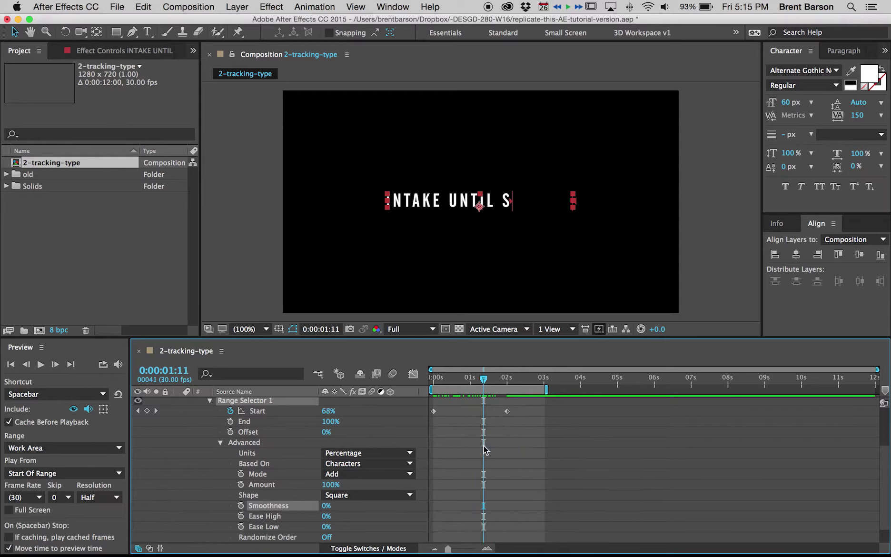
Test lowering range End, restore it to 100%, and jump to the 2-second Start keyframe.
drag(331, 421, 323, 420)
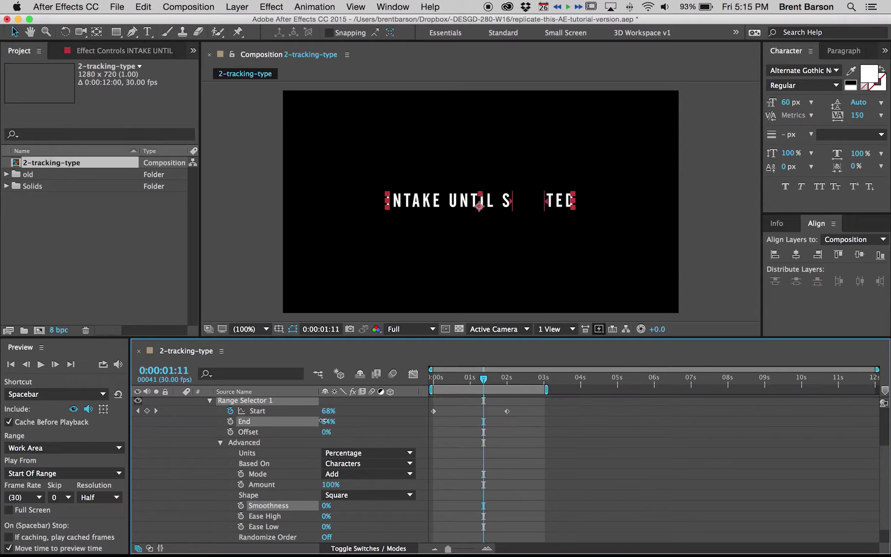
mouse_move(323, 421)
mouse_down()
mouse_move(357, 420)
mouse_move(336, 429)
mouse_up()
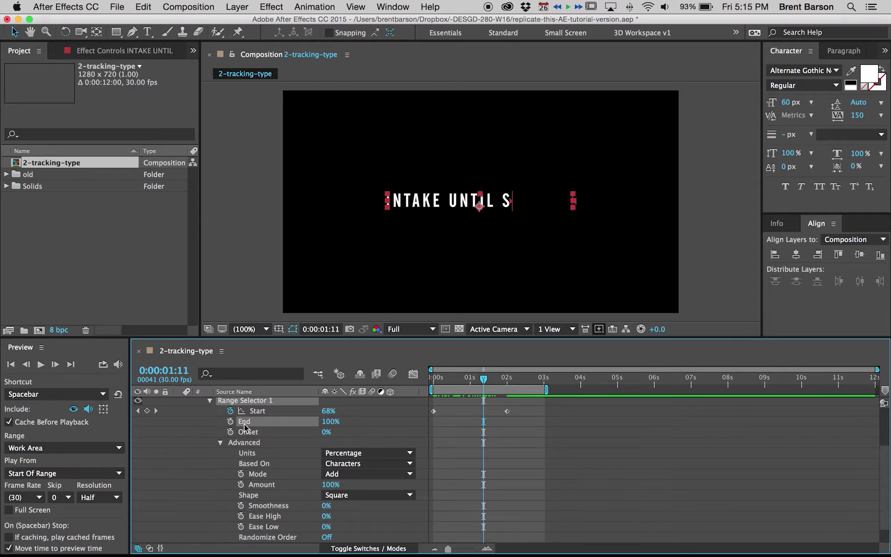
scroll(480, 453, up, 1)
scroll(479, 453, up, 5)
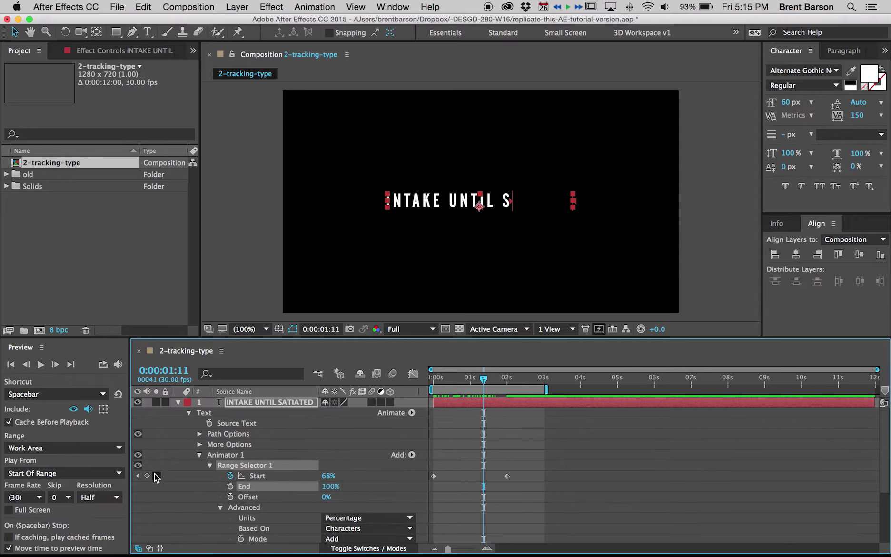
click(138, 476)
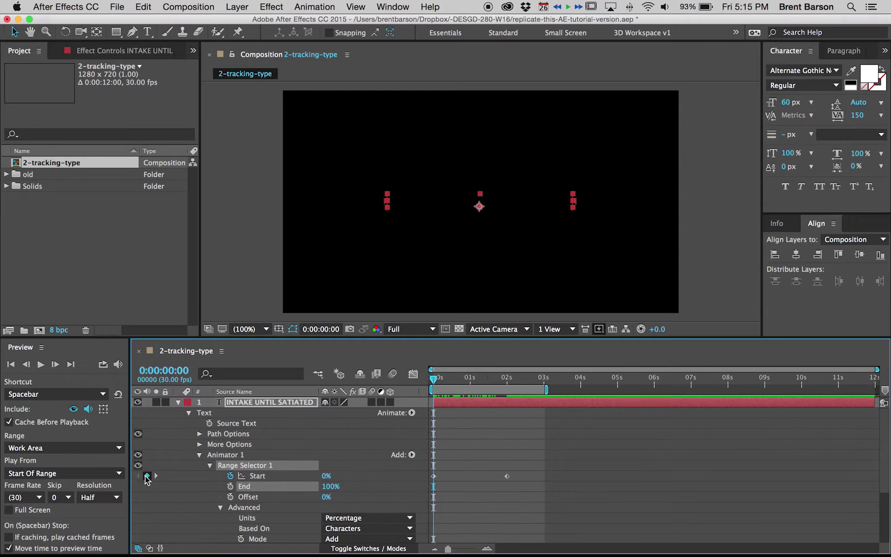
click(155, 475)
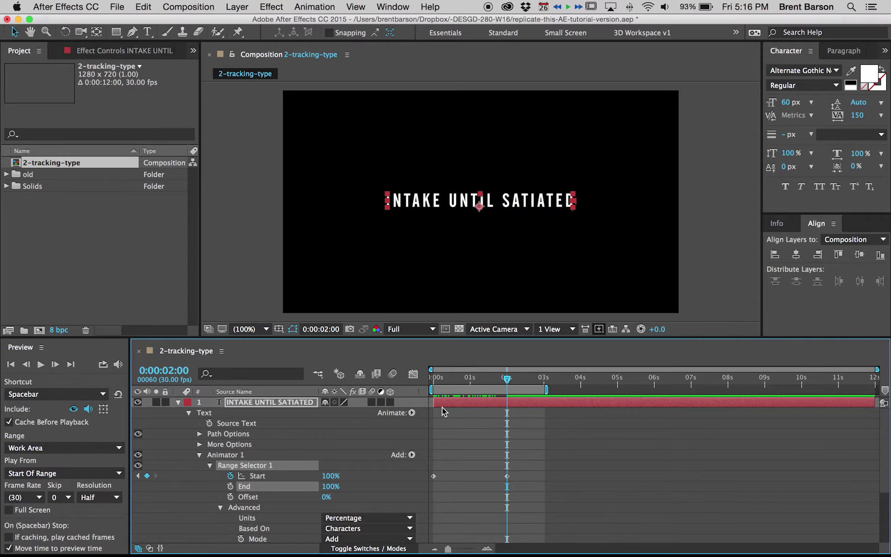
Collapse Range Selector 1, reselect the Animator 1 group, then deselect the text layer.
click(209, 467)
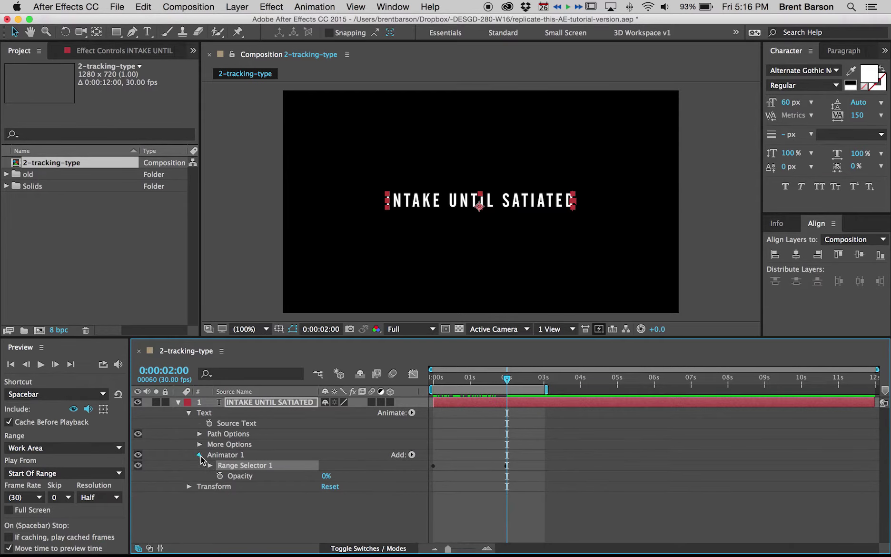
click(200, 454)
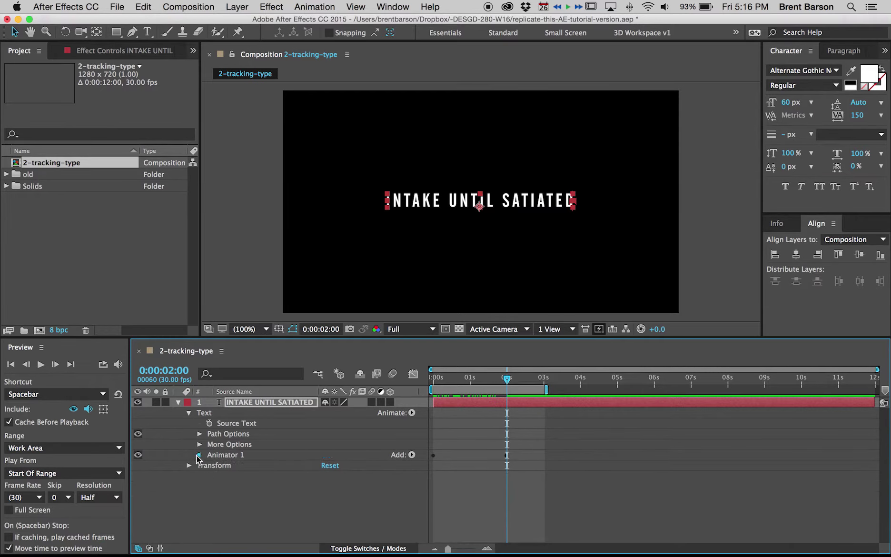
click(199, 455)
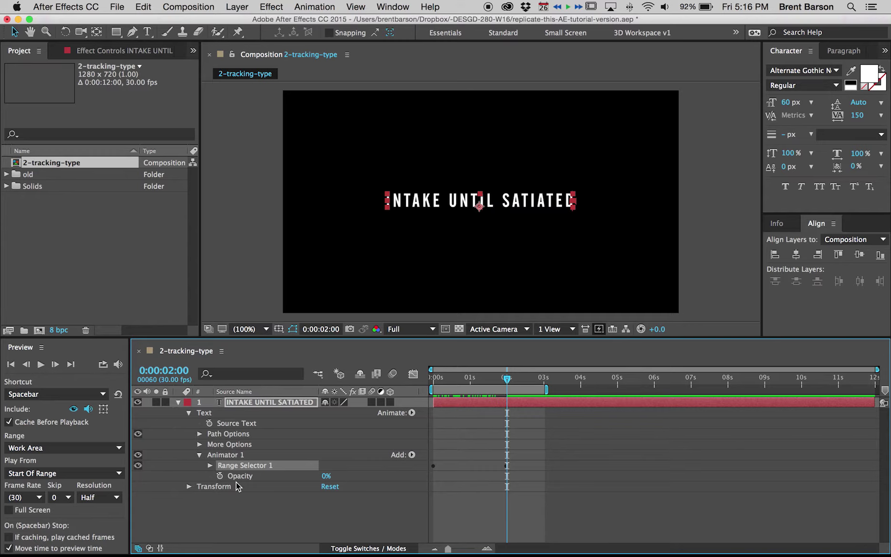
click(227, 456)
click(243, 466)
click(240, 476)
click(240, 455)
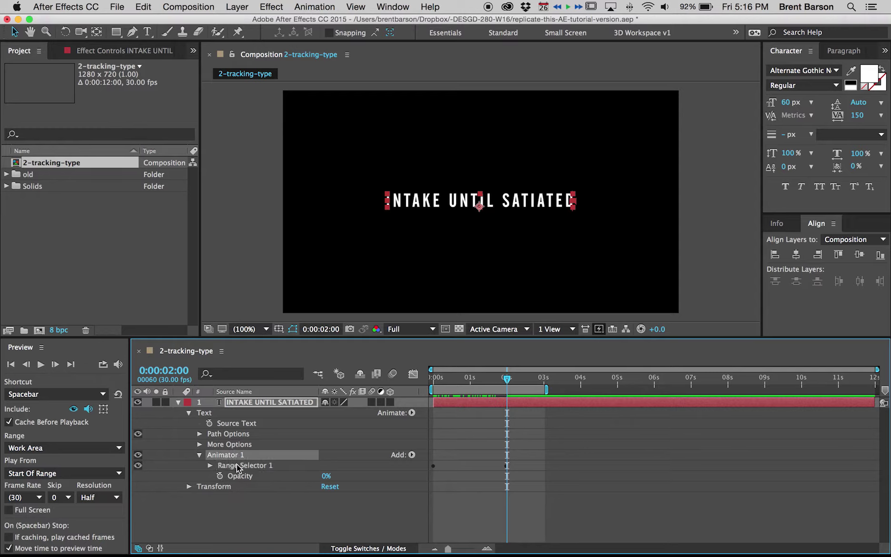
click(238, 466)
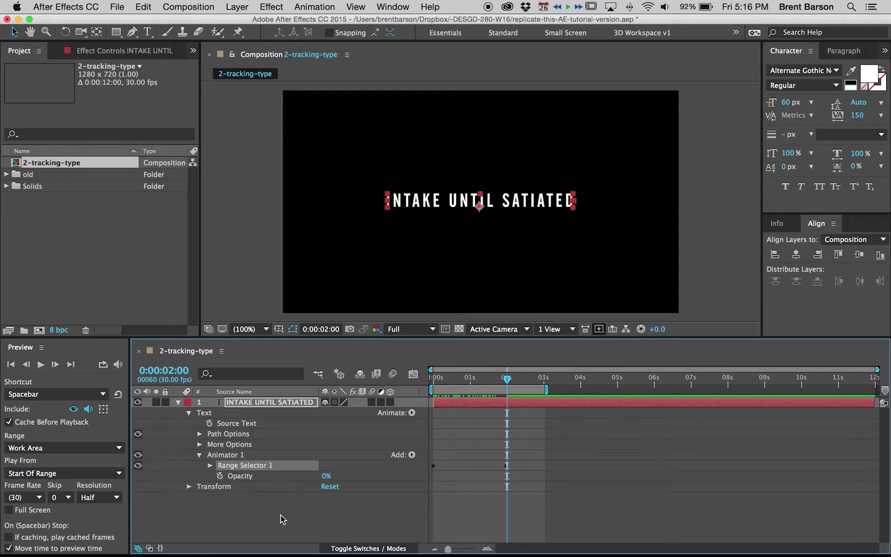
click(222, 523)
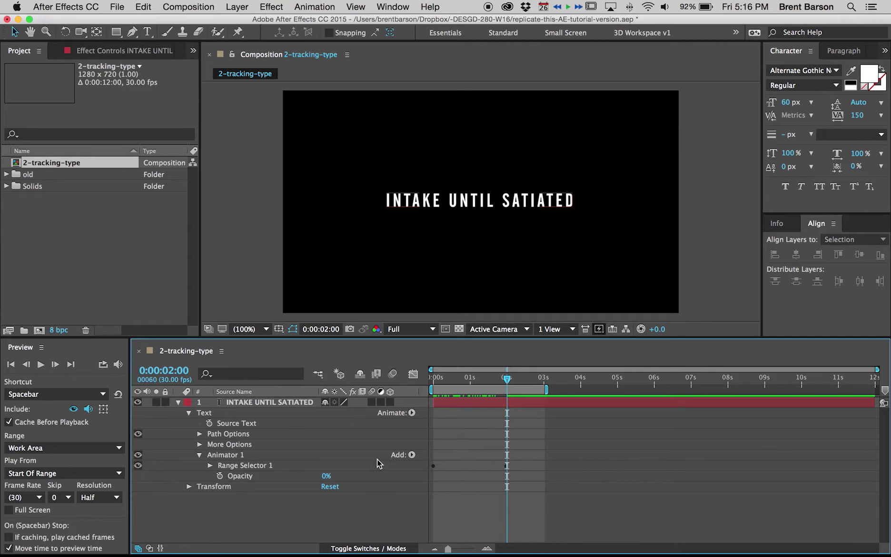
Open Animator 1's Add property list, then dismiss it without adding anything.
click(412, 456)
mouse_move(456, 456)
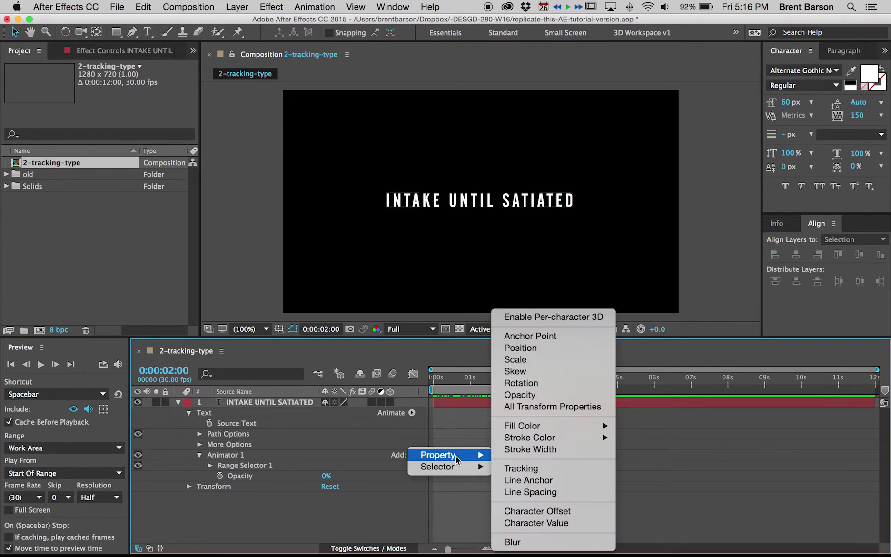
key(Escape)
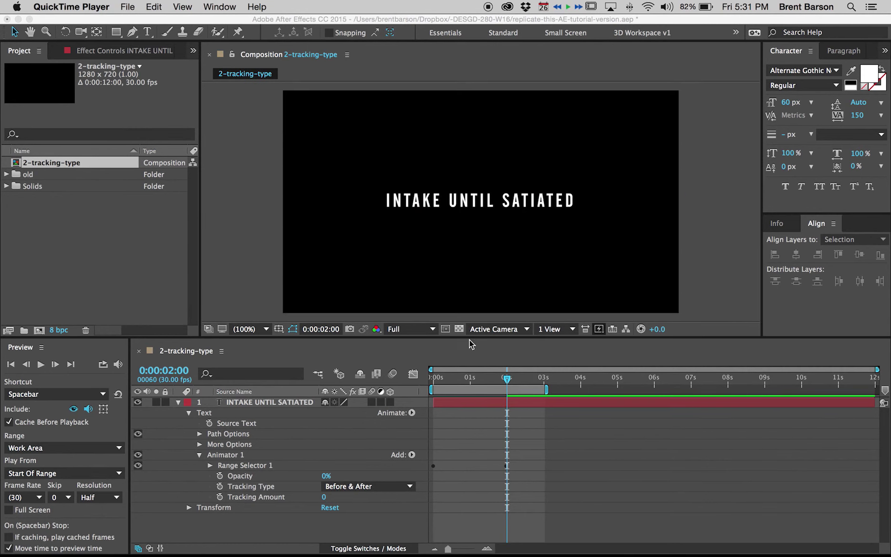
Add a Tracking animator (Animator 2) from the title layer's Animate menu.
click(261, 525)
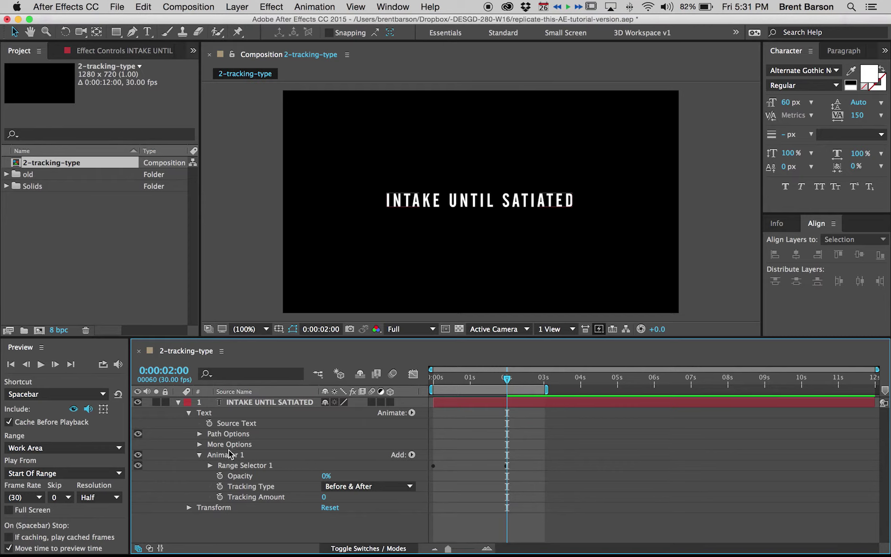
click(412, 412)
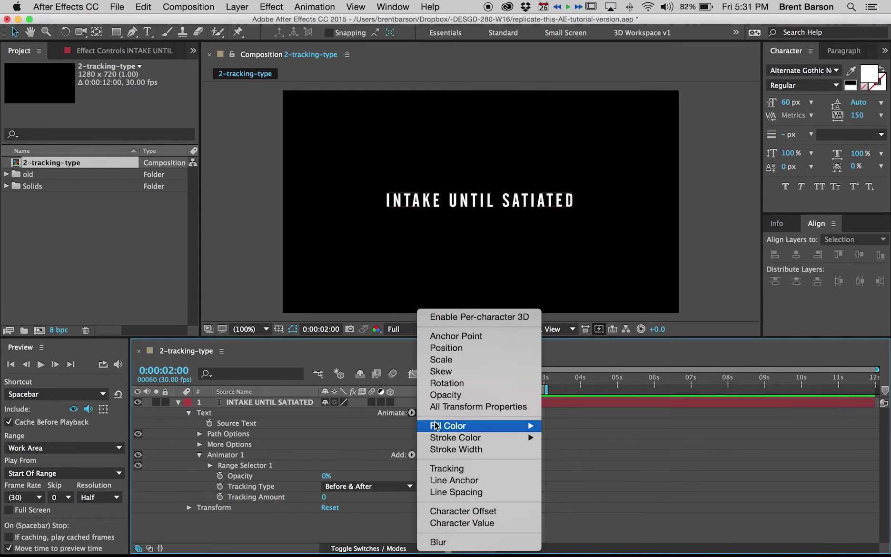
click(447, 469)
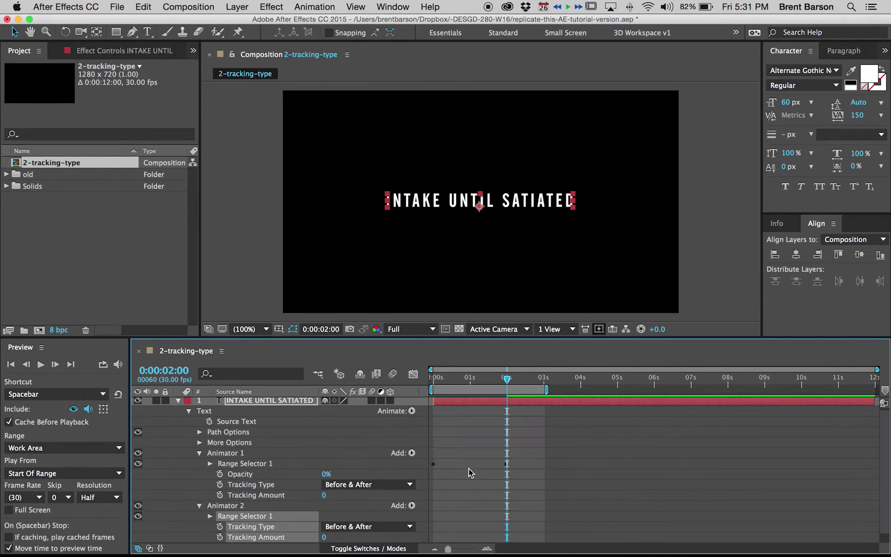
Test-scrub Tracking Amount, then scrub the playhead to check the typing-on.
scroll(184, 475, down, 1)
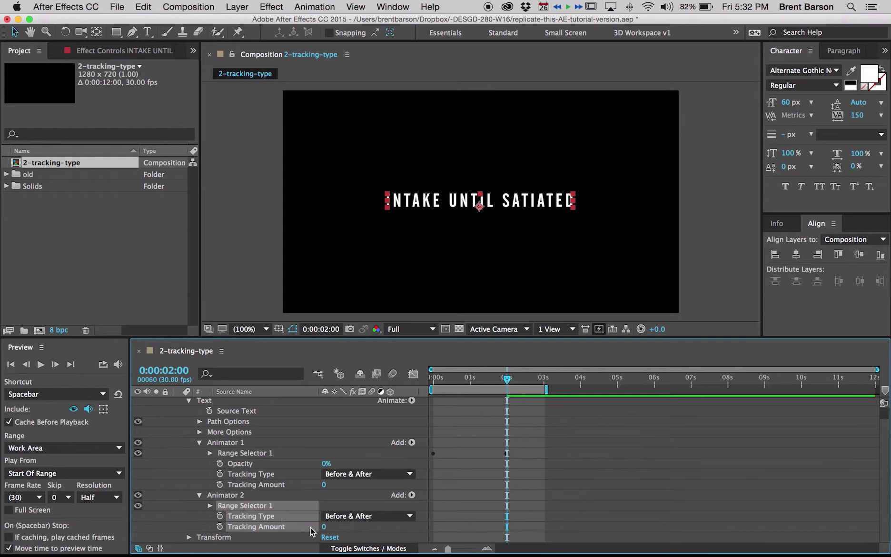
drag(323, 526, 327, 527)
drag(480, 377, 505, 380)
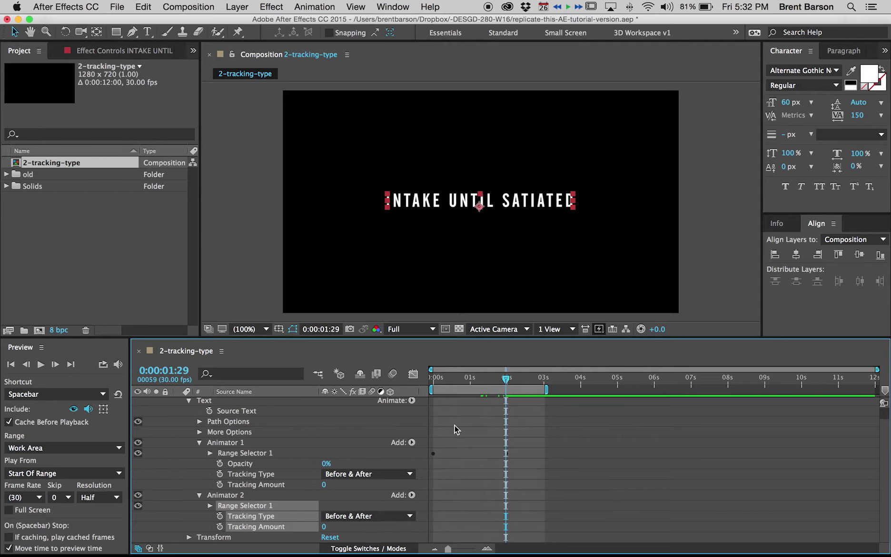
Preview, jump to Animator 1's 2-second Start keyframe, and keyframe Tracking Amount at 0 there.
key(space)
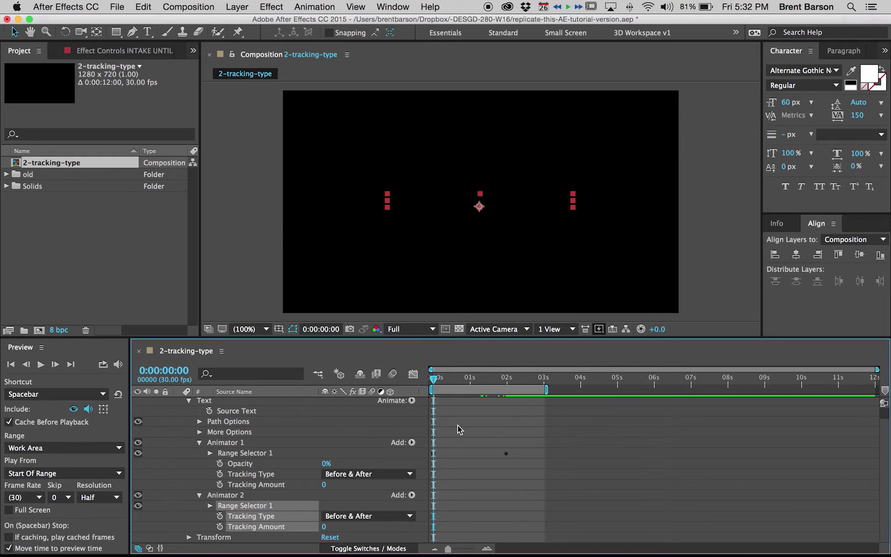
click(210, 453)
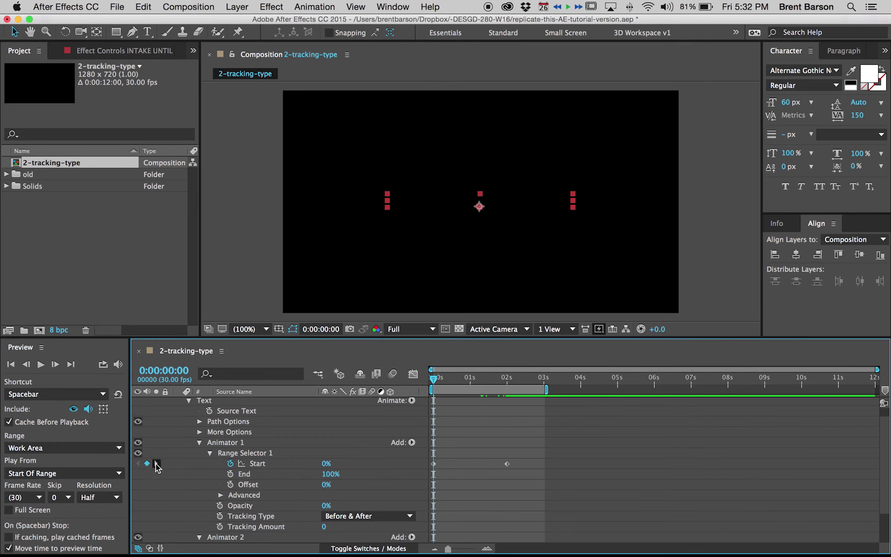
click(155, 463)
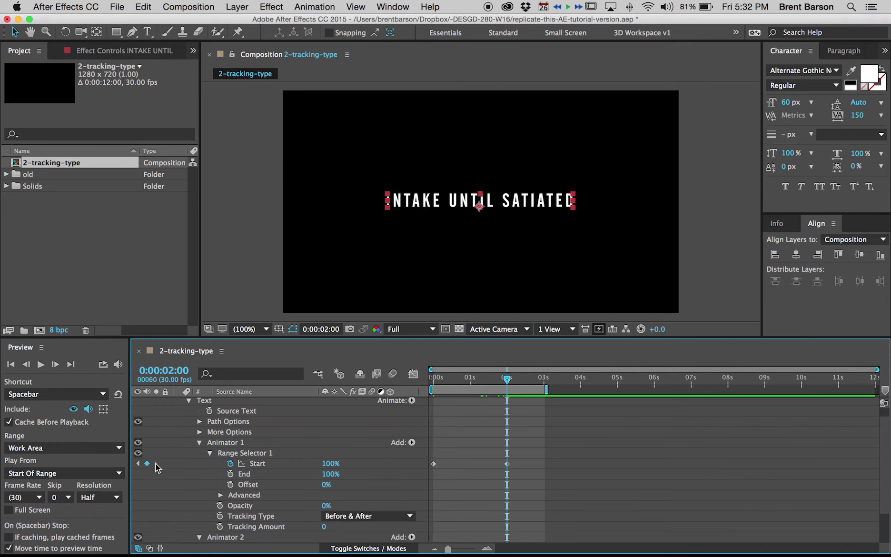
click(199, 442)
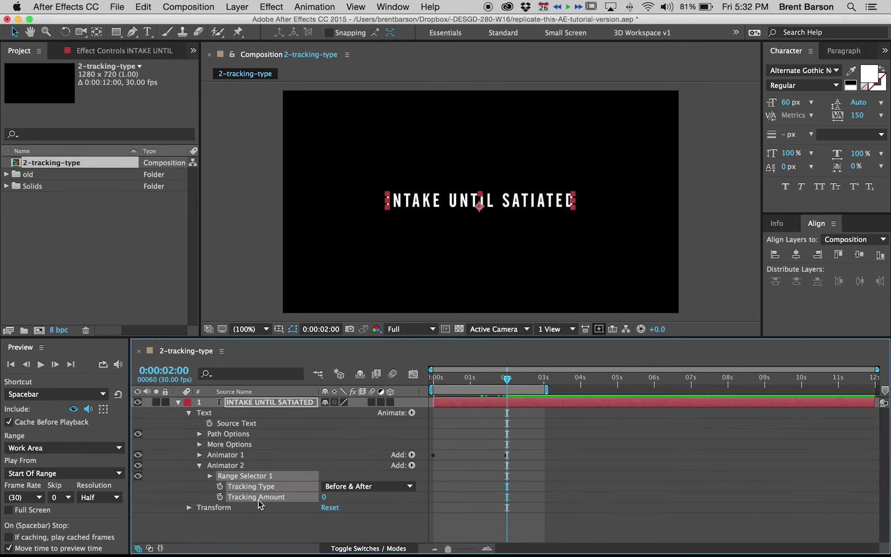
click(237, 529)
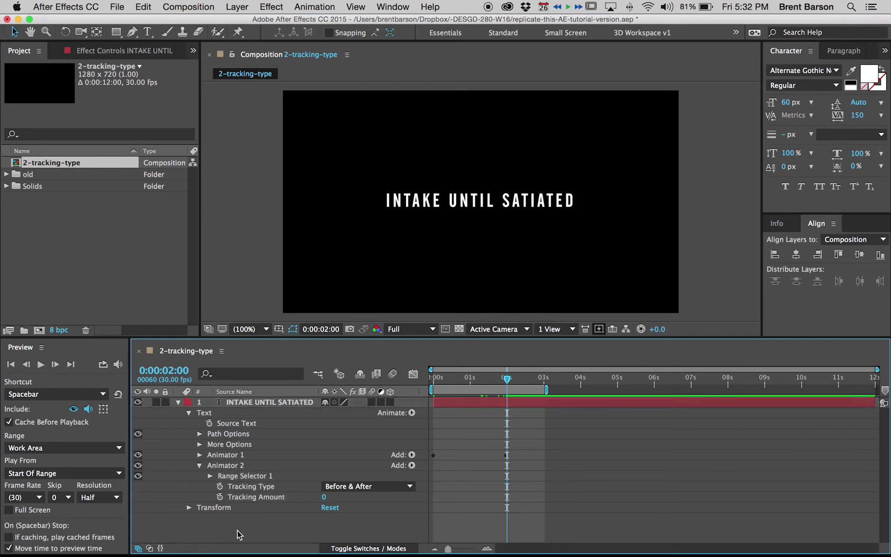
click(219, 496)
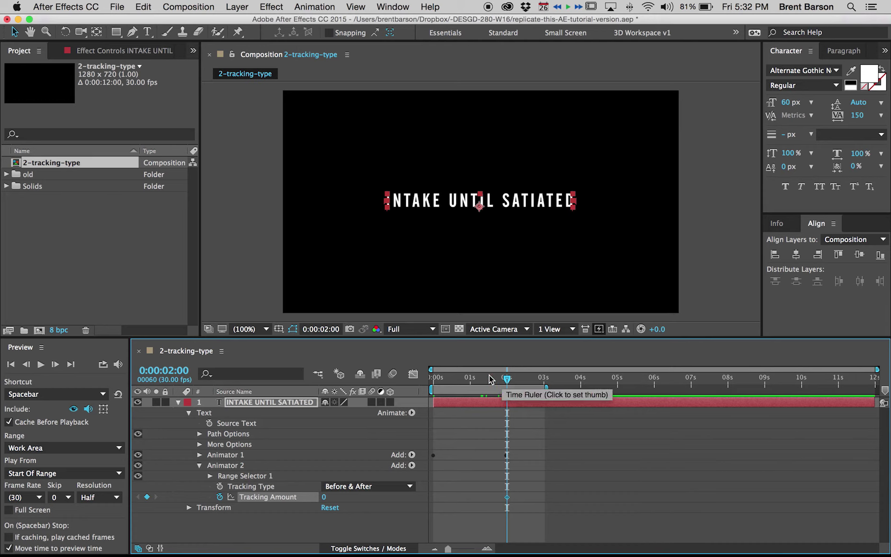
Return to the 2-second keyframe and spread Tracking Amount to 27 at 3 seconds.
drag(491, 378, 513, 379)
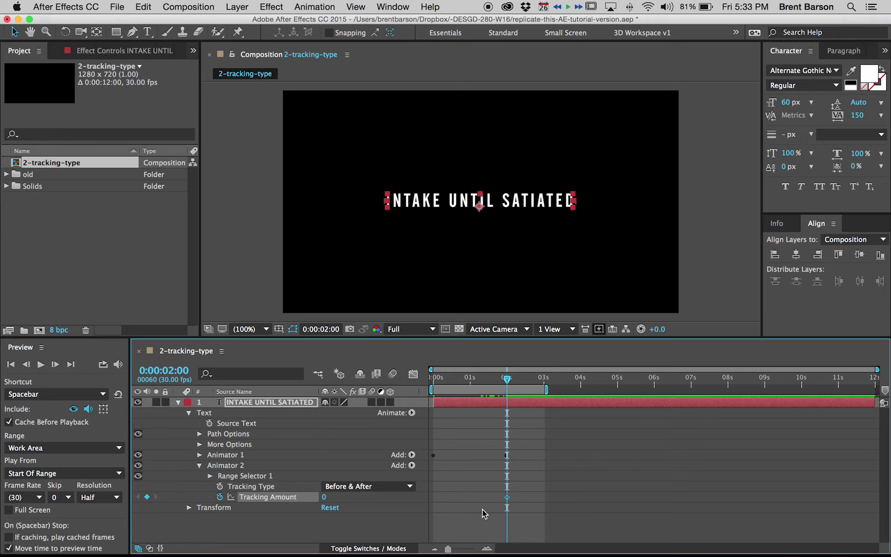
key(shift+Page_Down)
key(shift+Page_Down)
key(shift+Page_Down)
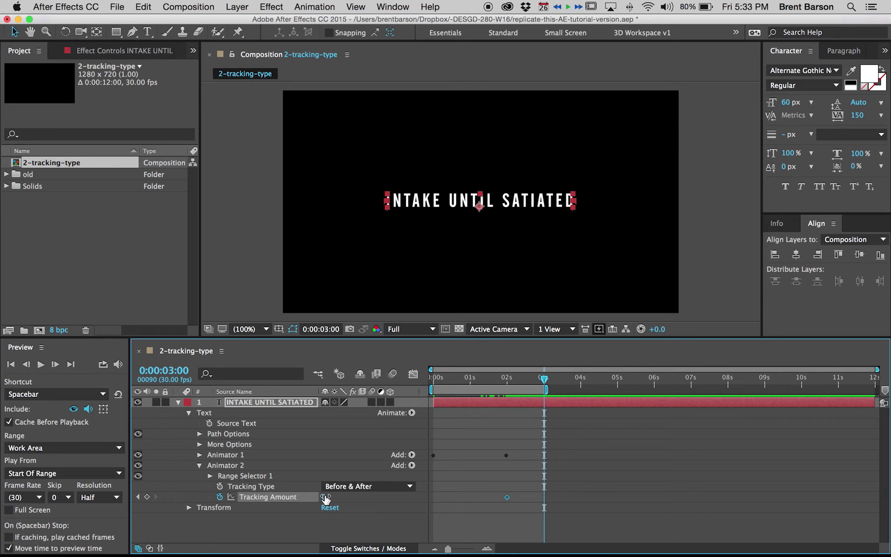
drag(324, 497, 341, 497)
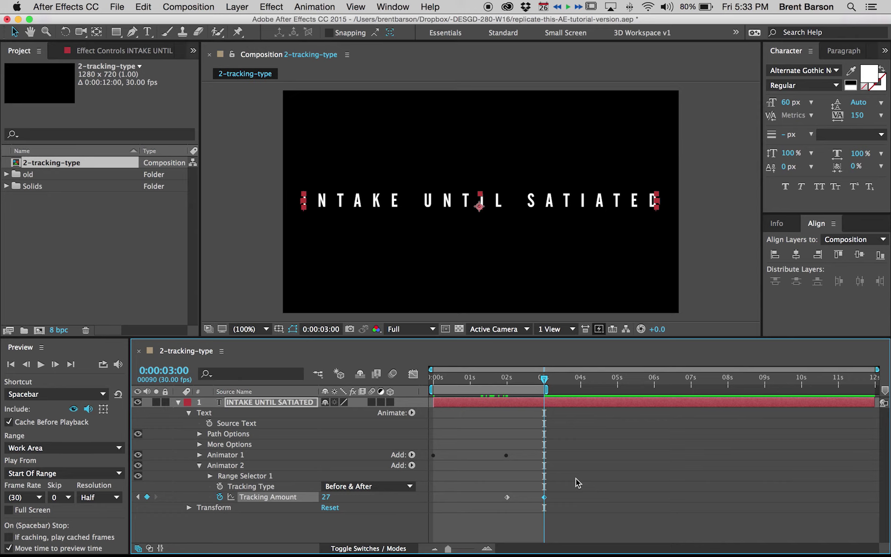
Set Tracking Amount back to 0 at 4 seconds, end the work area there, and preview.
key(shift+Page_Down)
key(shift+Page_Down)
key(shift+Page_Down)
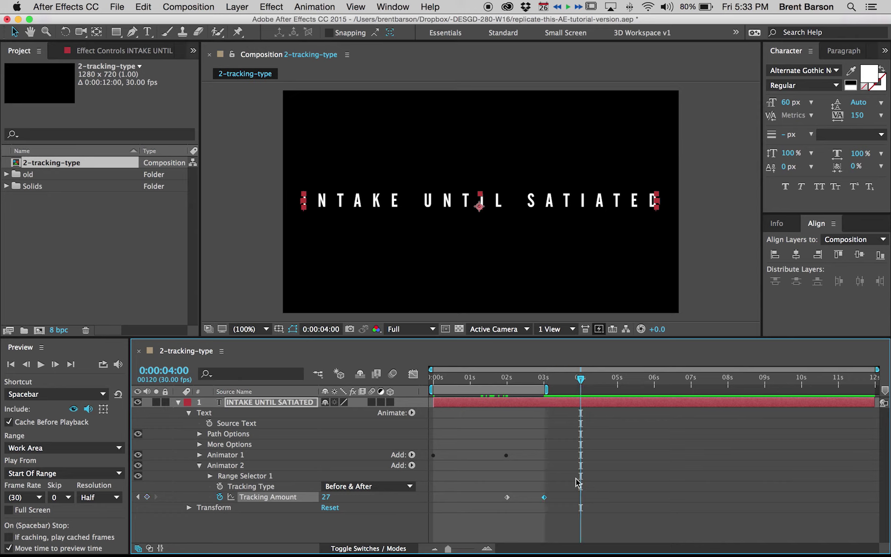
click(326, 497)
text(0)
key(Return)
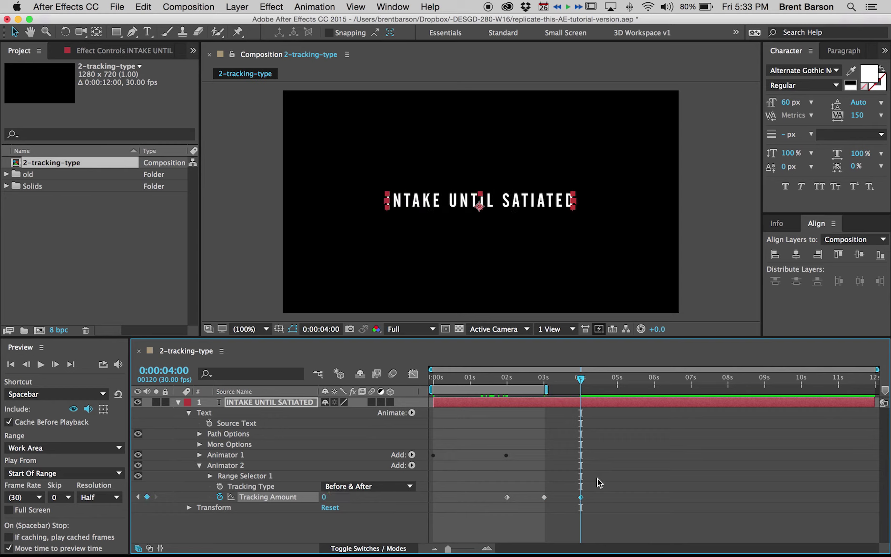
key(n)
key(space)
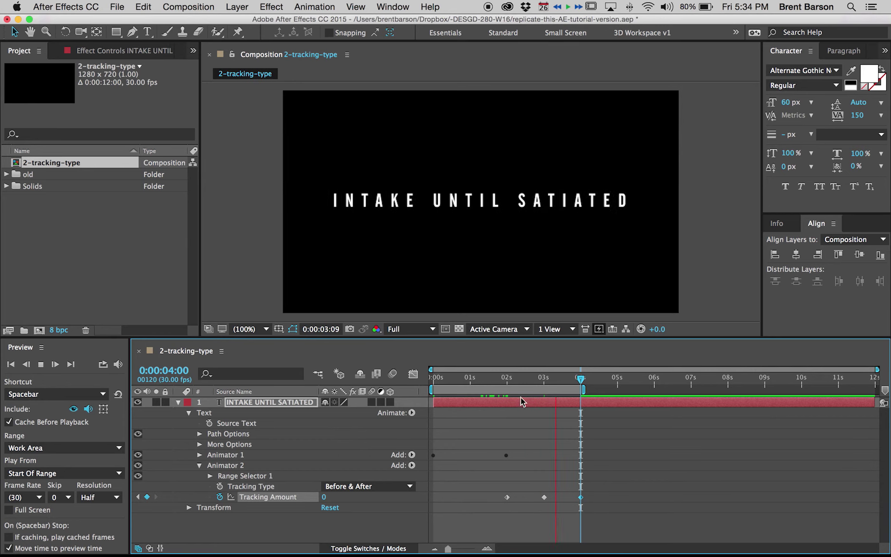
Stop the preview, show only keyframed properties with U, and select the later Start and Tracking keyframes.
click(502, 379)
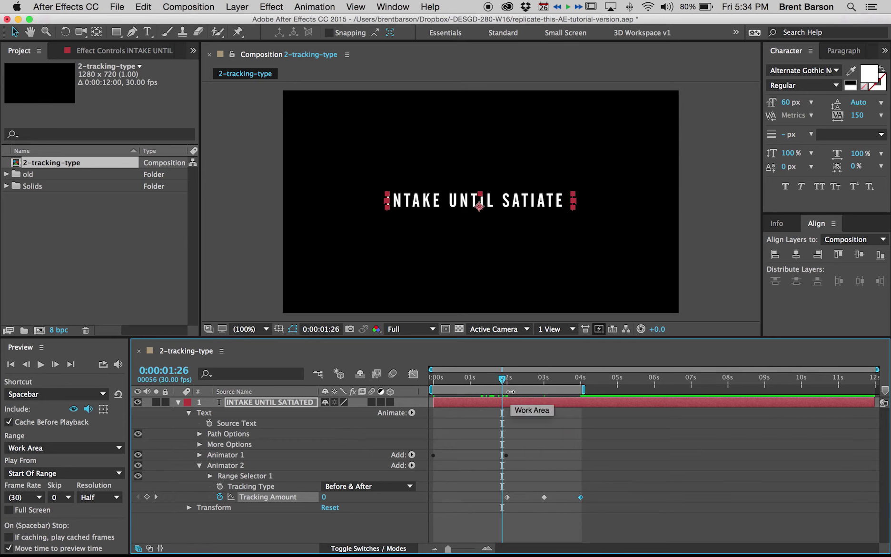
click(559, 402)
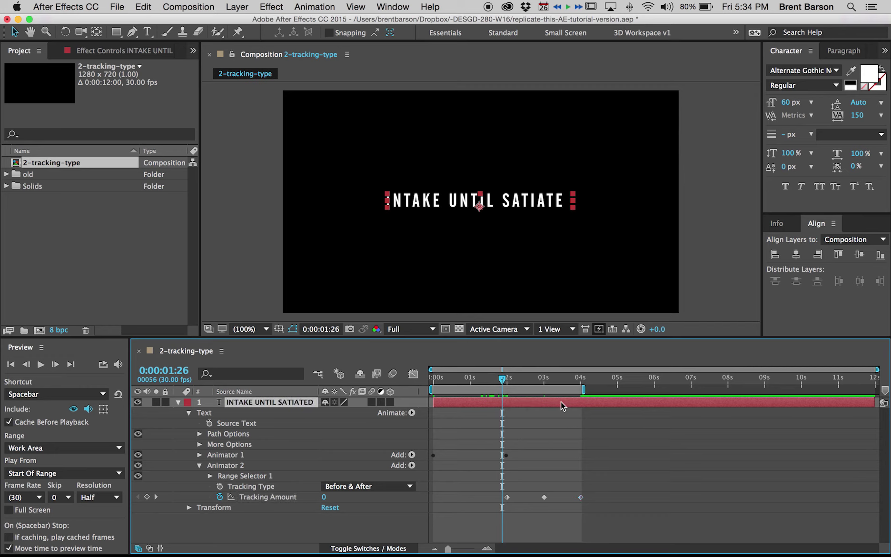
key(u)
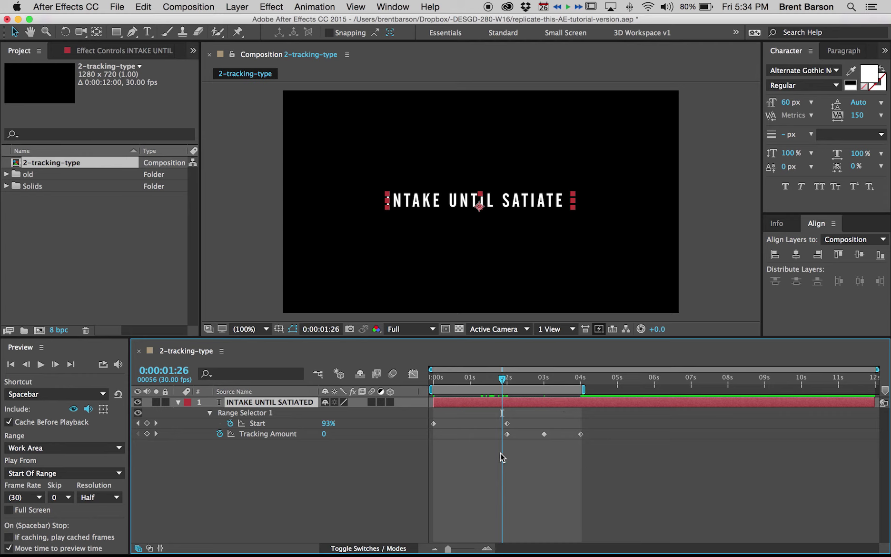
drag(608, 454, 495, 416)
drag(502, 378, 394, 375)
mouse_move(507, 425)
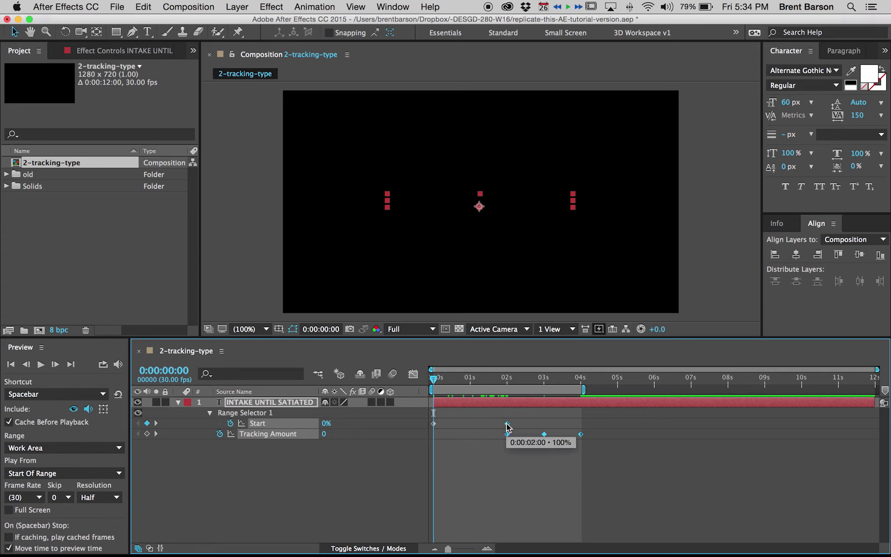
mouse_move(507, 425)
mouse_down()
mouse_move(488, 427)
mouse_move(508, 427)
mouse_up()
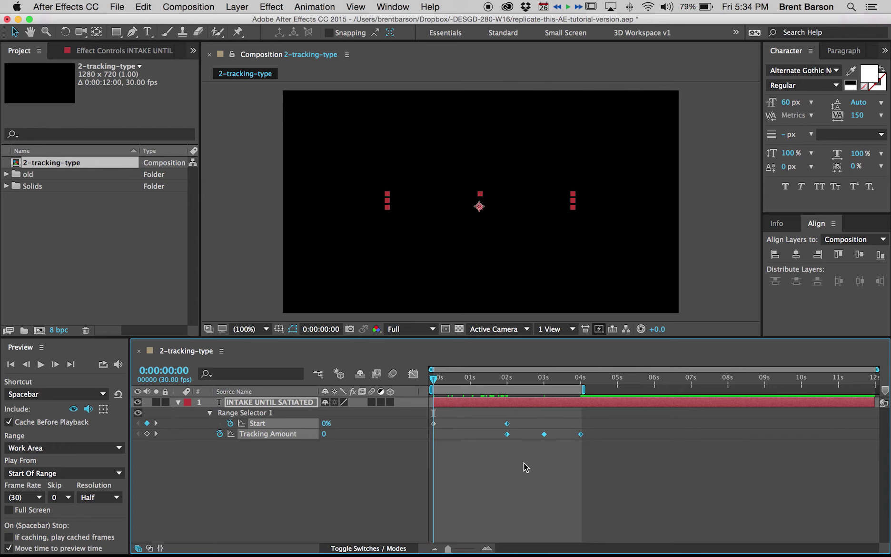
Nudge the selected keyframes earlier with Alt+Shift+Left and scrub the opening to check typing speed.
key(alt+shift+Left)
key(alt+shift+Left)
click(509, 450)
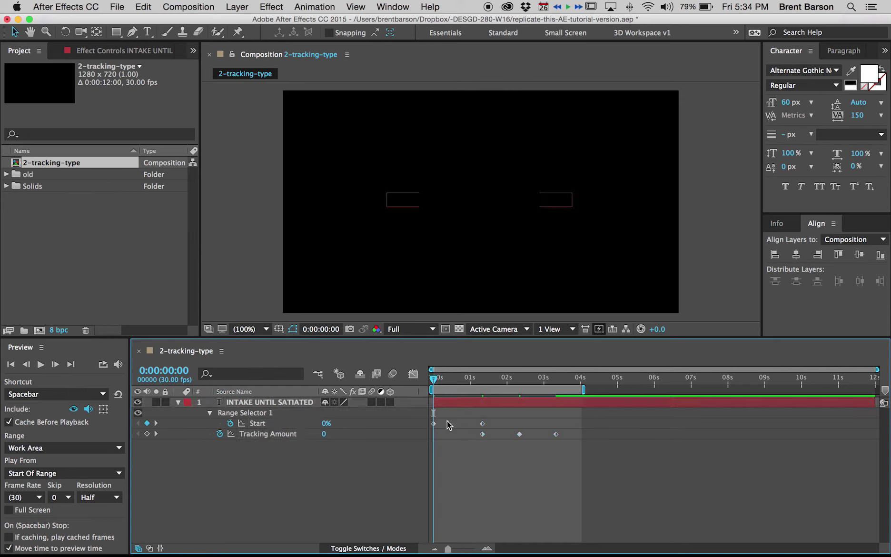
drag(433, 379, 469, 377)
Step between the Start keyframes and preview the retimed title, stopping around 2:17.
drag(589, 459, 471, 413)
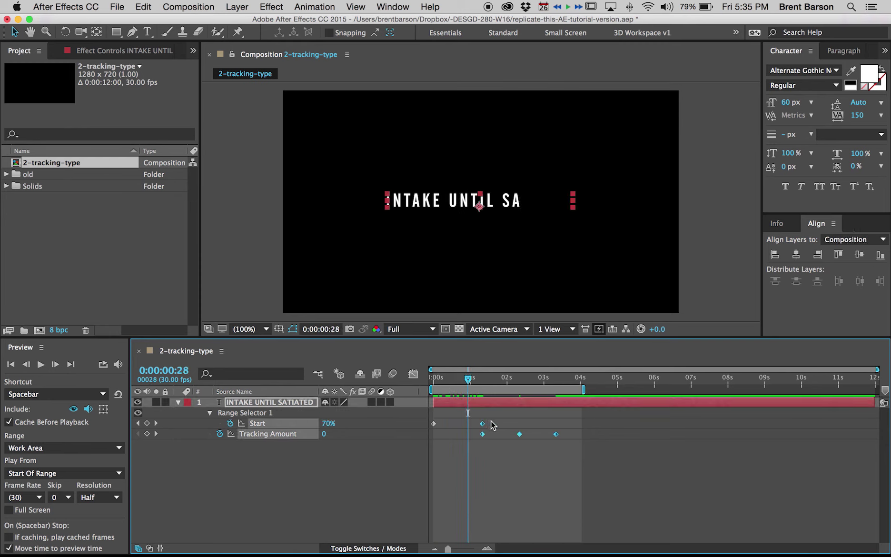
click(466, 447)
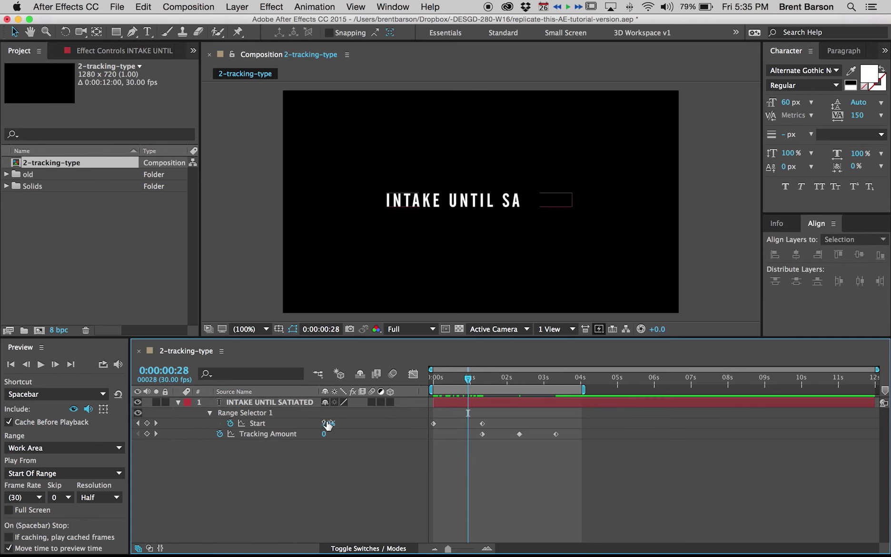
click(138, 423)
click(156, 423)
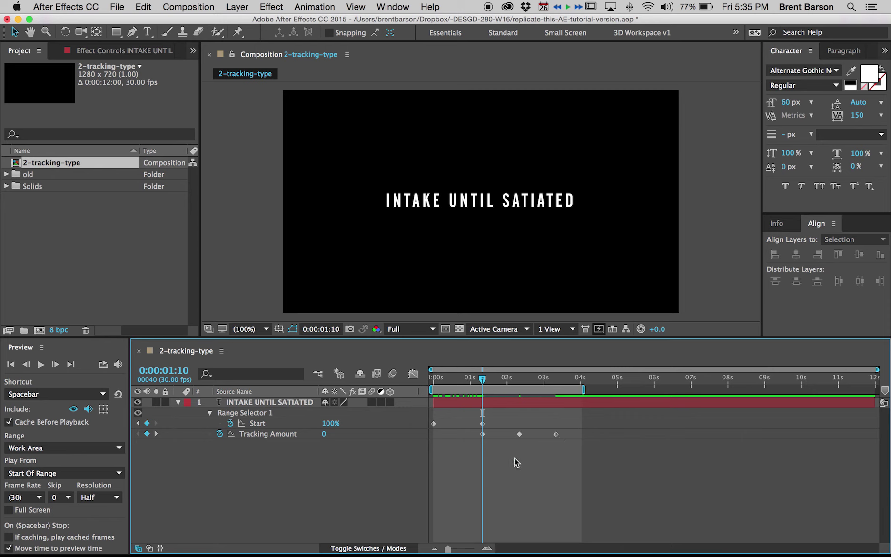
key(space)
click(528, 378)
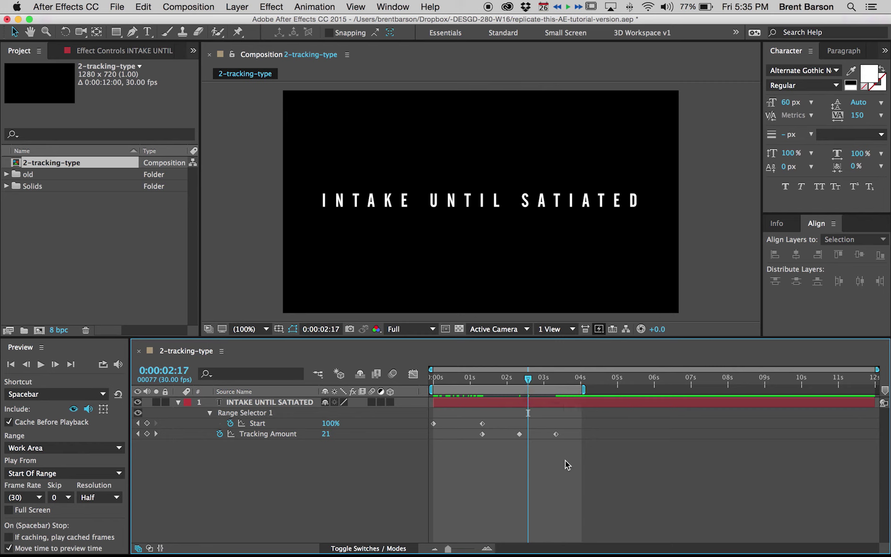
Select all Start and Tracking Amount keyframes, apply Easy Ease from the Animation menu, and preview.
drag(583, 460, 400, 408)
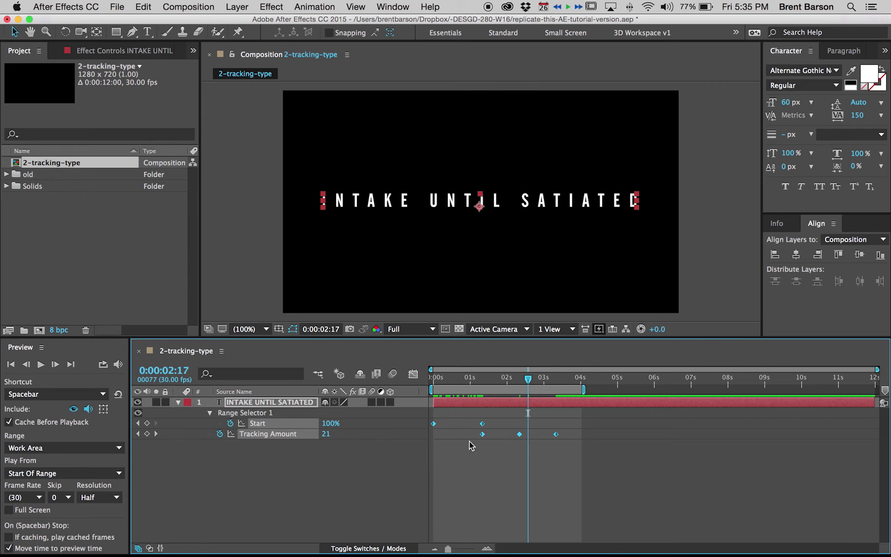
drag(562, 470, 411, 408)
click(317, 7)
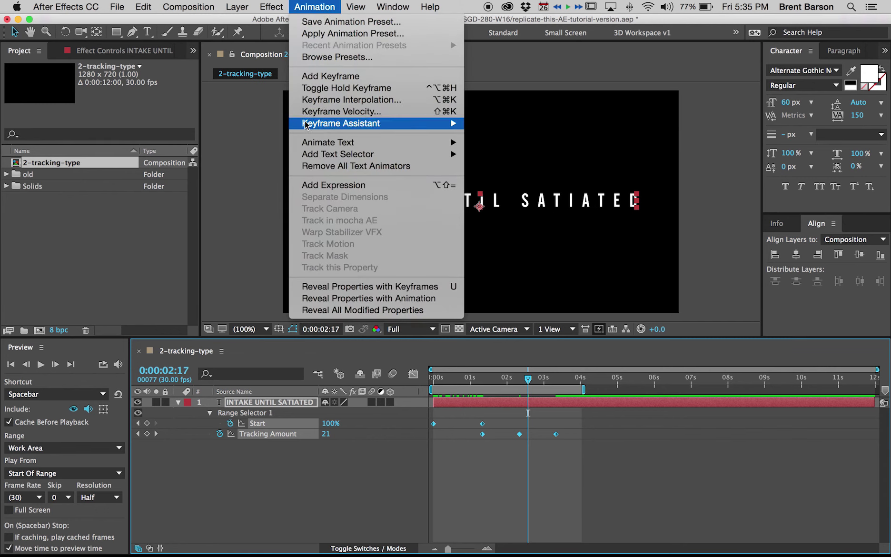
mouse_move(343, 123)
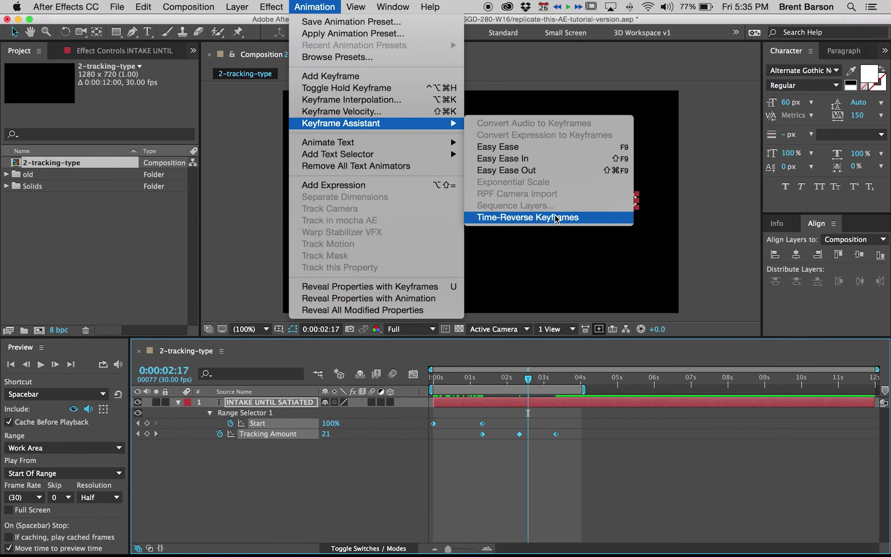
click(531, 148)
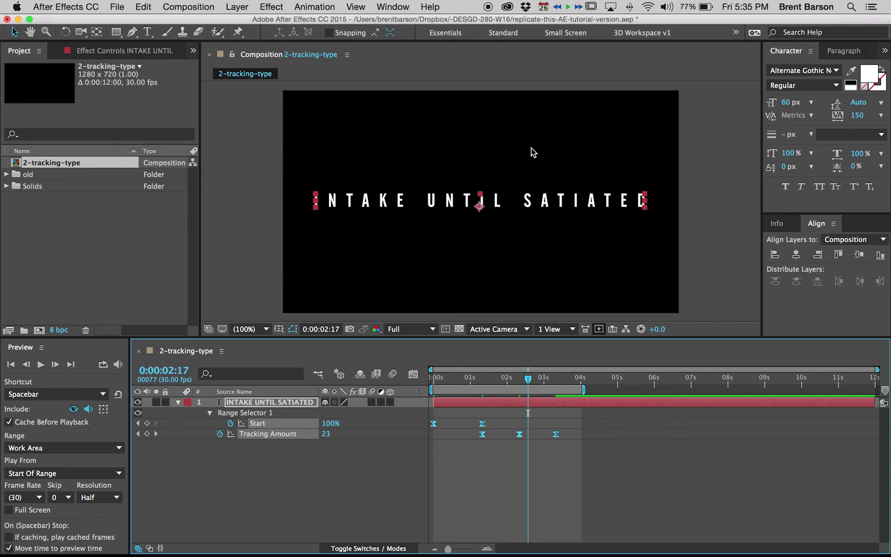
click(507, 453)
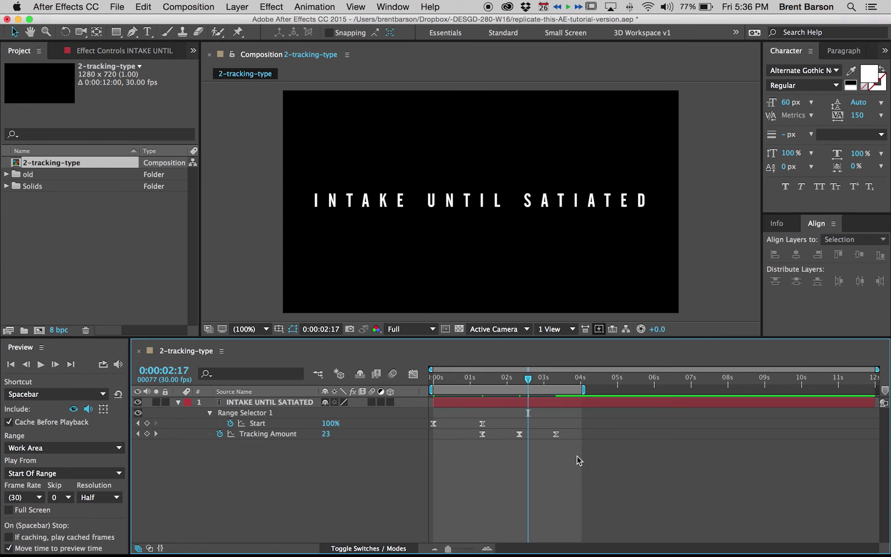
key(space)
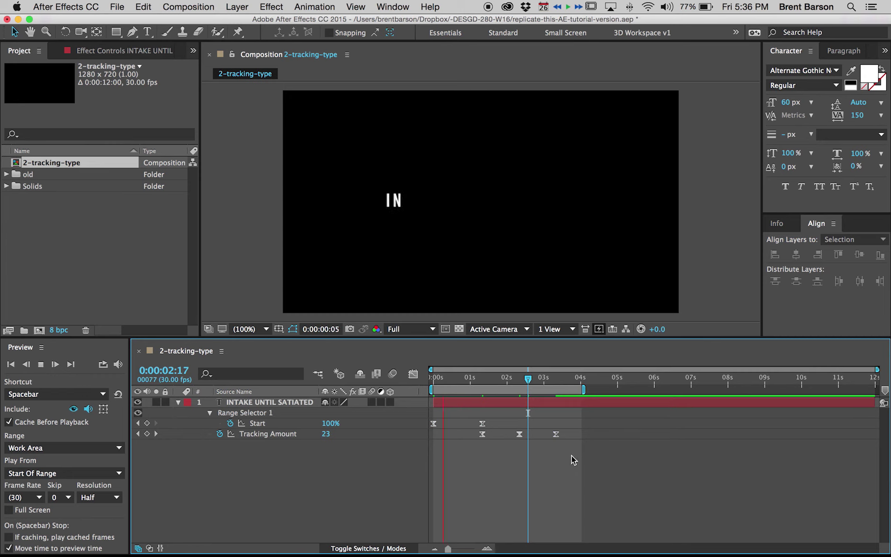